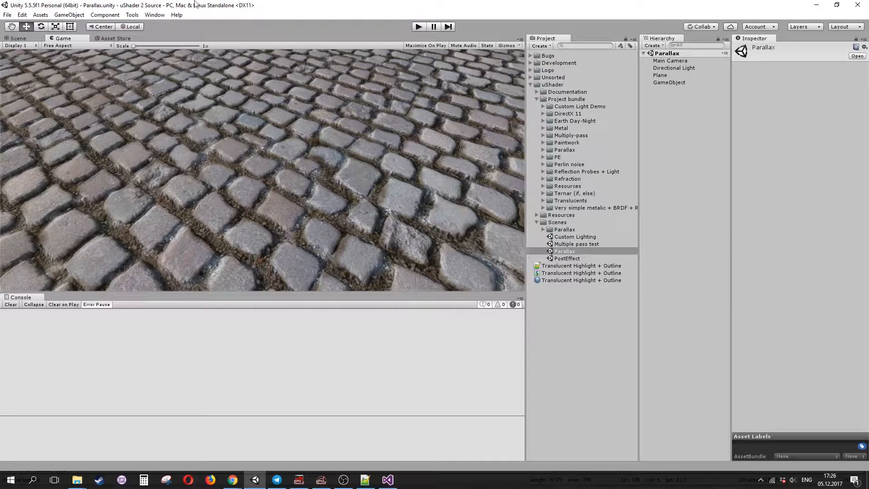
- Open the uShader launcher window
left_click(132, 15)
mouse_move(158, 22)
left_click(227, 23)
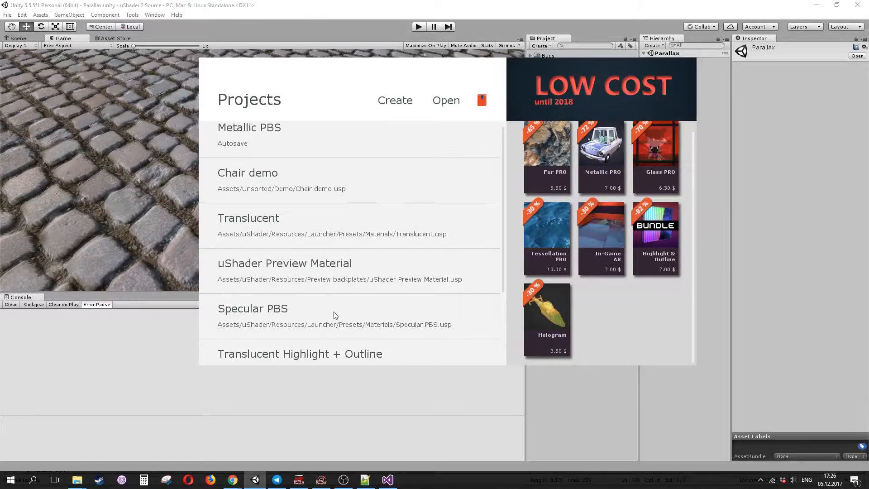
- Browse the recent projects list and the Cookbook lesson list
scroll(336, 316, "down", 3)
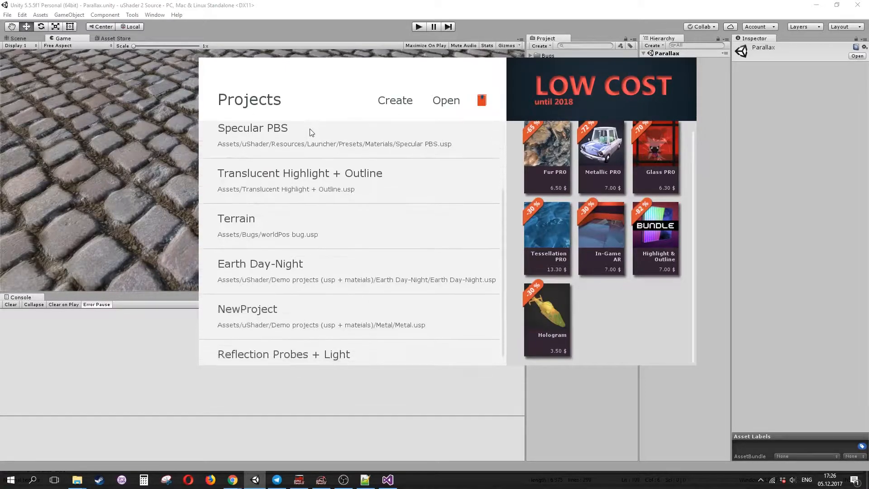
scroll(330, 210, "up", 3)
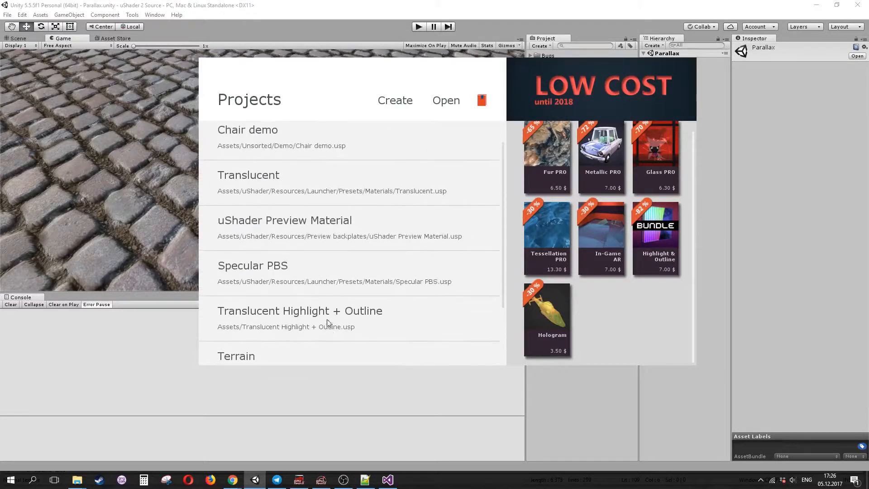
scroll(324, 166, "up", 1)
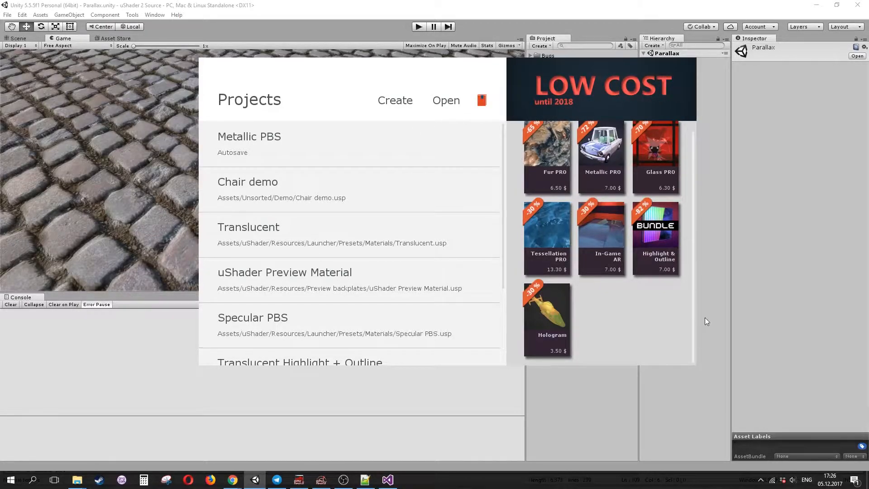
scroll(622, 165, "up", 1)
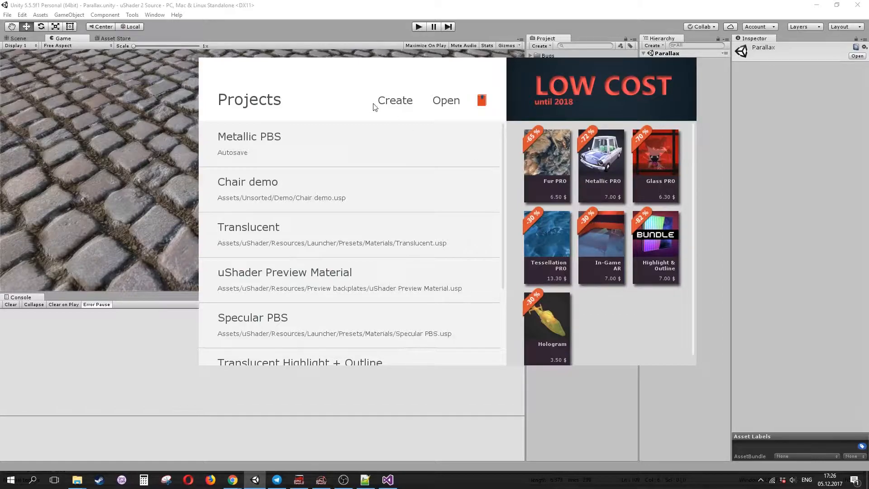
left_click(481, 101)
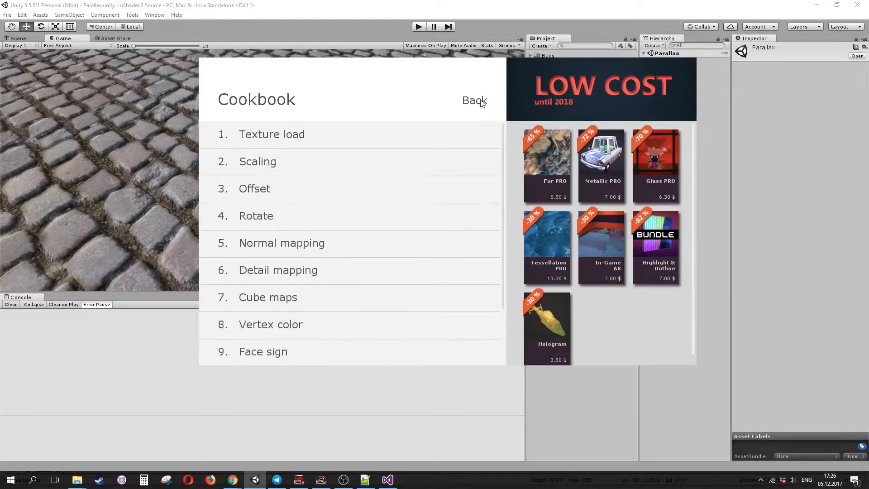
scroll(392, 203, "down", 3)
scroll(392, 203, "down", 1)
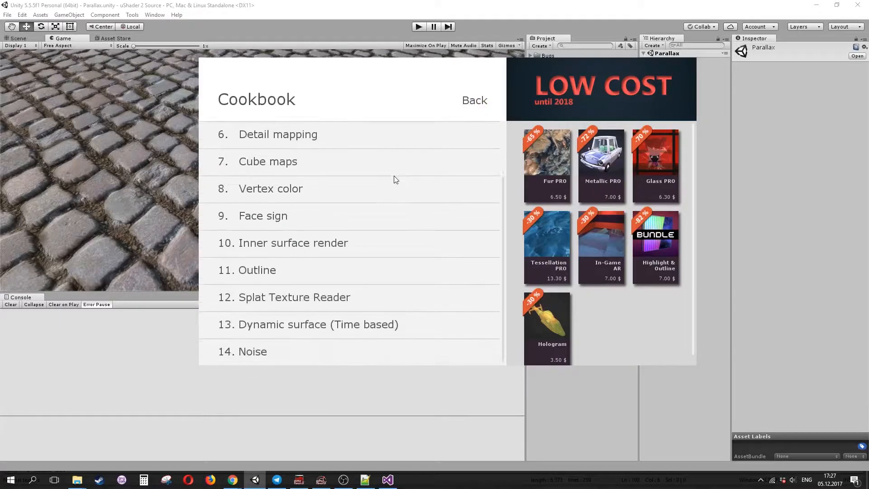
scroll(408, 198, "up", 5)
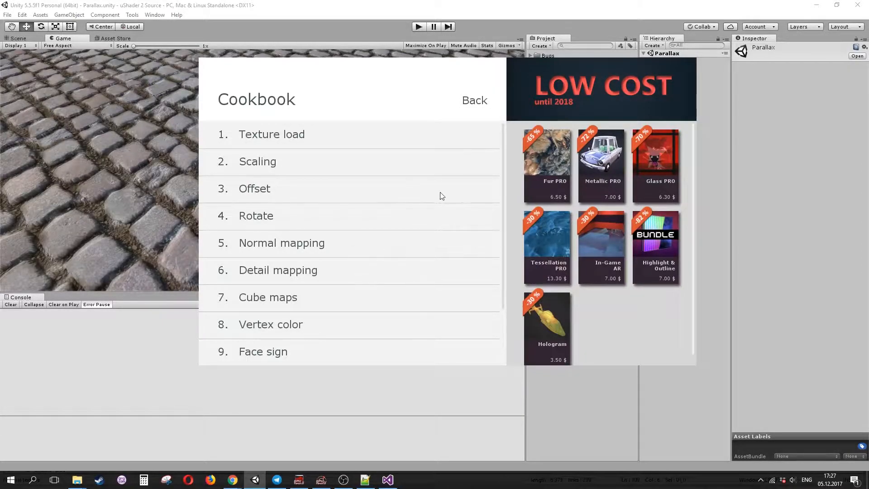
left_click(479, 103)
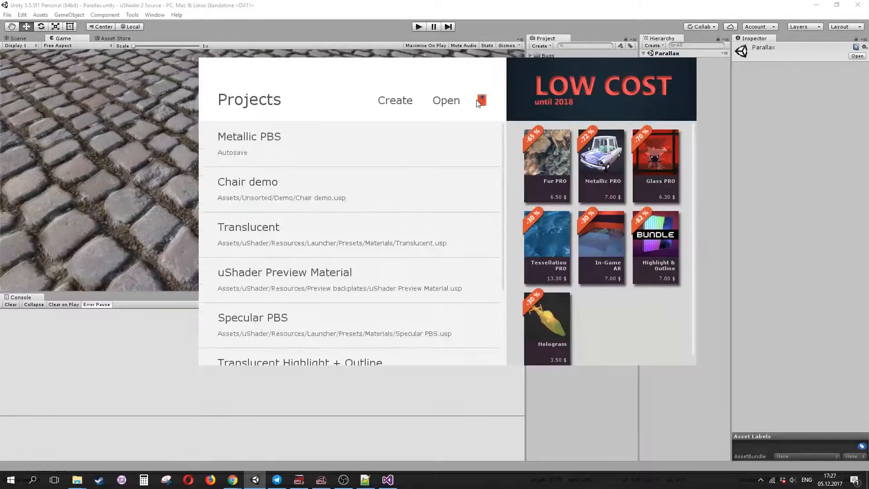
- Browse the presets available for creating a new shader project
left_click(398, 103)
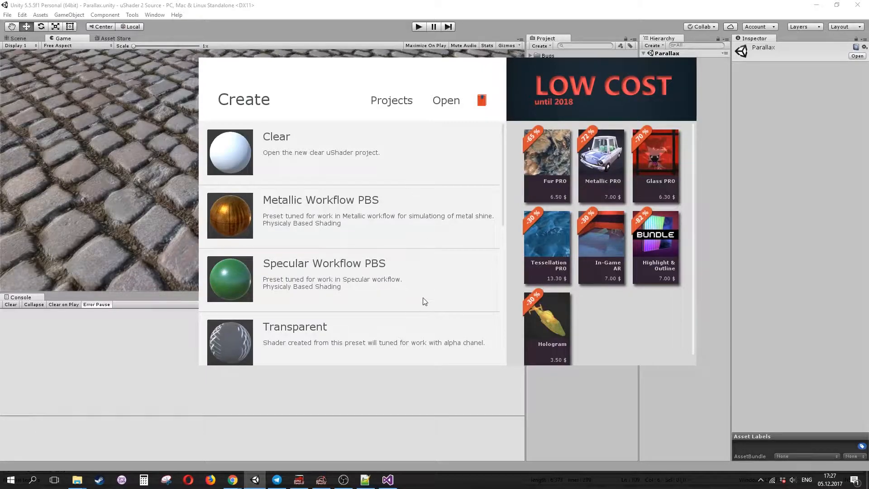
scroll(419, 307, "down", 3)
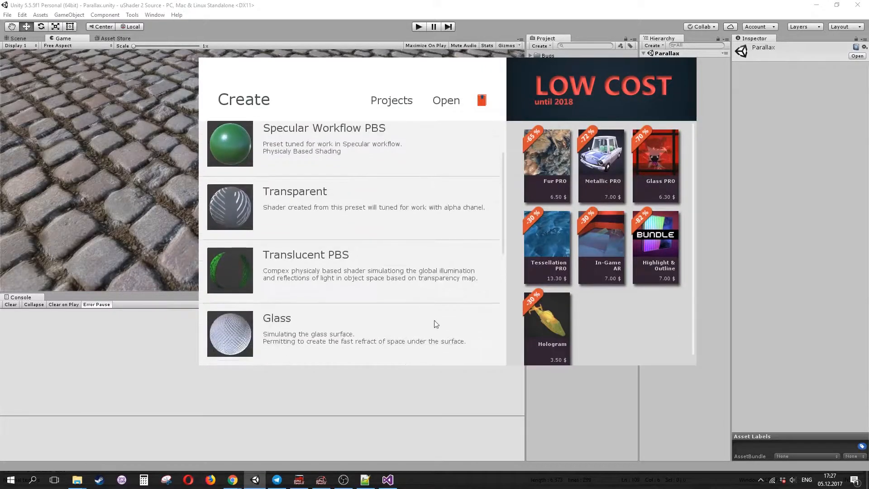
scroll(435, 320, "down", 5)
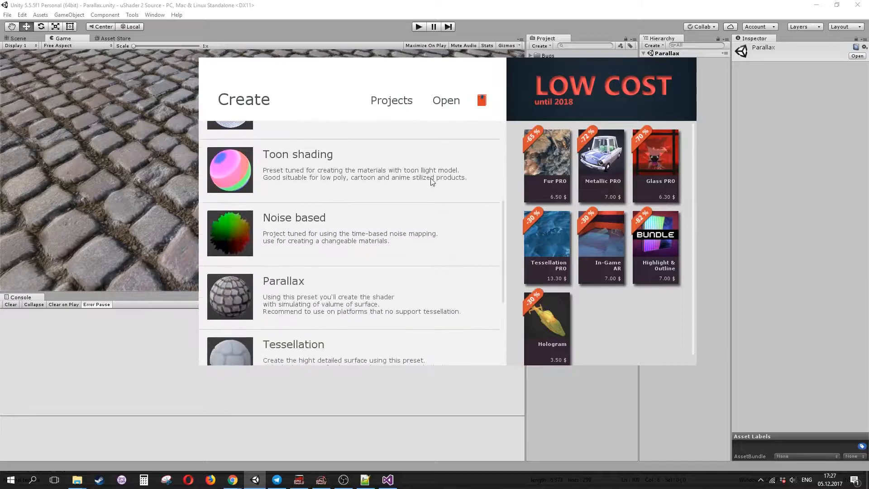
scroll(435, 186, "down", 2)
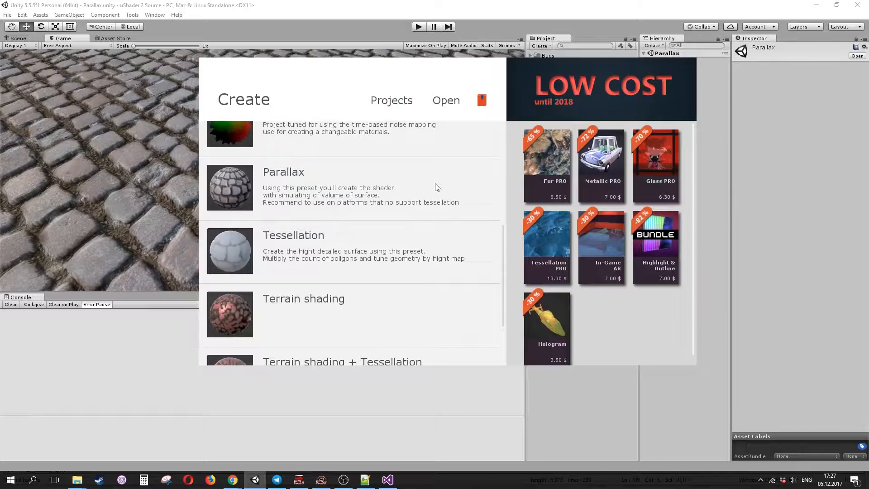
scroll(433, 205, "up", 1)
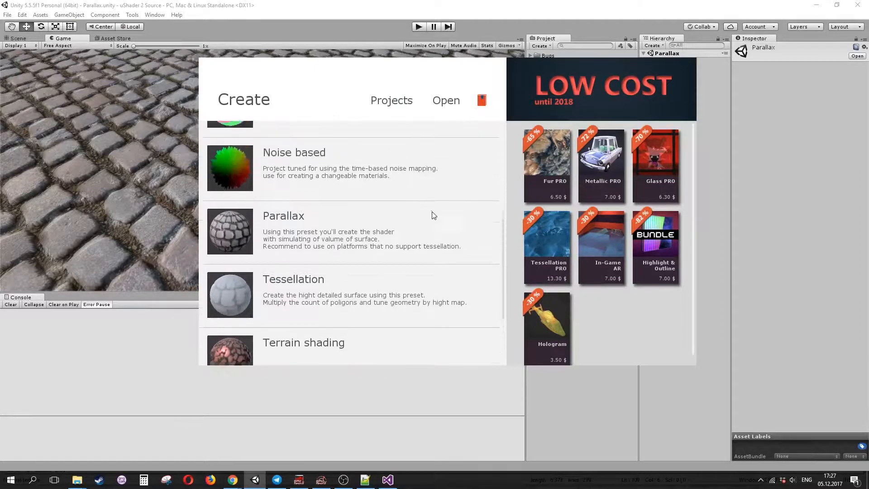
scroll(431, 207, "up", 2)
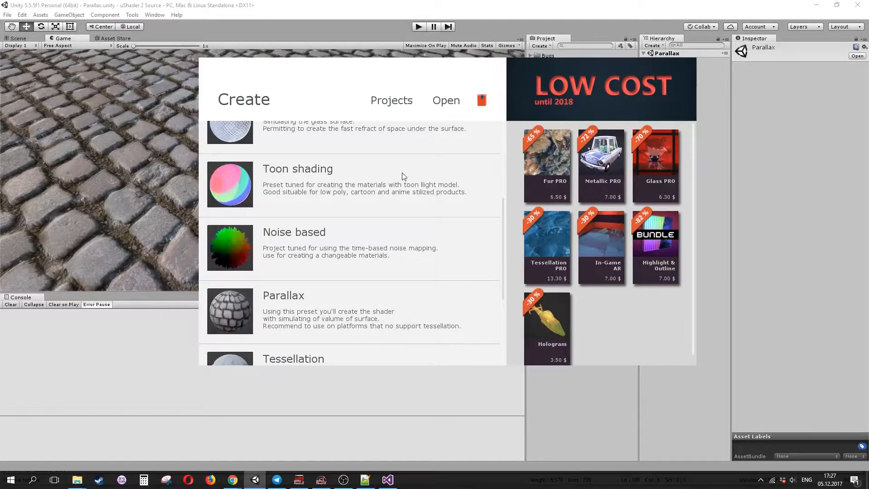
scroll(410, 165, "up", 3)
scroll(369, 307, "up", 3)
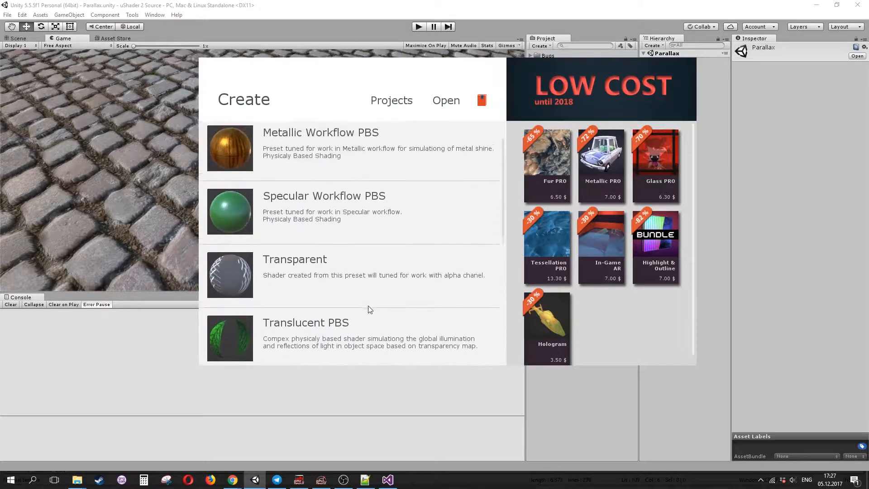
scroll(366, 310, "up", 2)
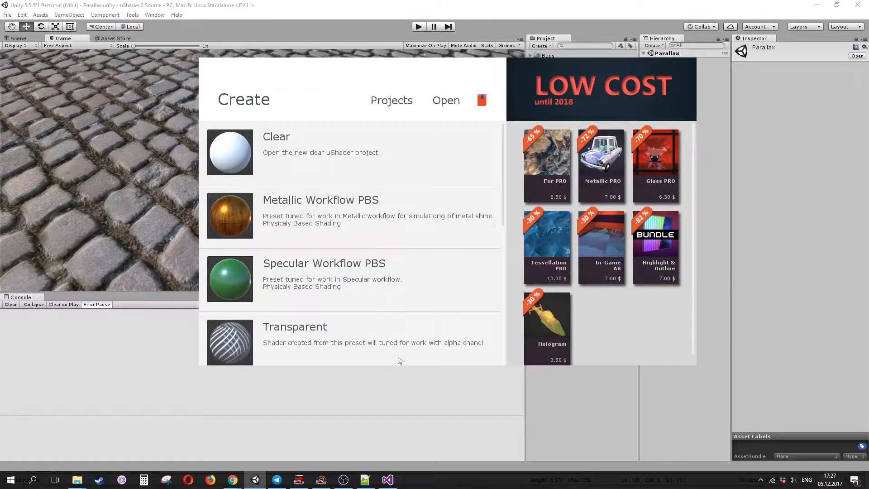
- Create a new shader project from the Specular Workflow PBS preset
scroll(391, 309, "down", 1)
scroll(392, 309, "down", 7)
scroll(390, 271, "up", 9)
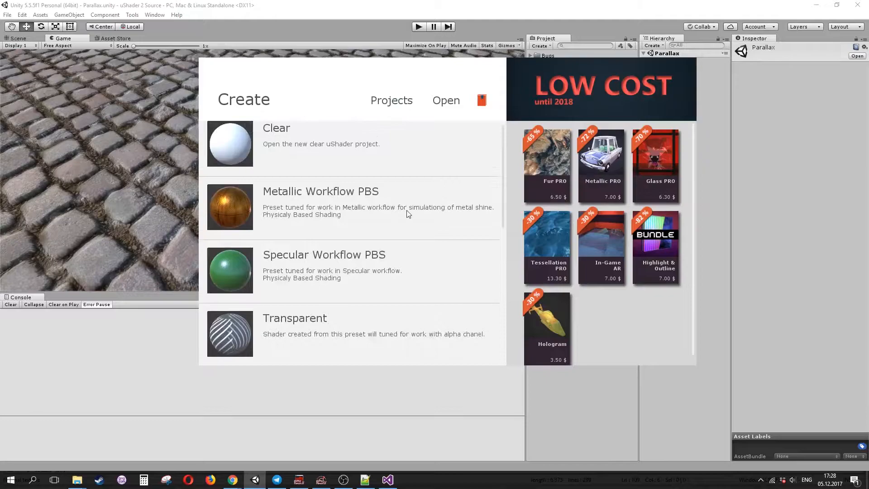
scroll(405, 215, "up", 1)
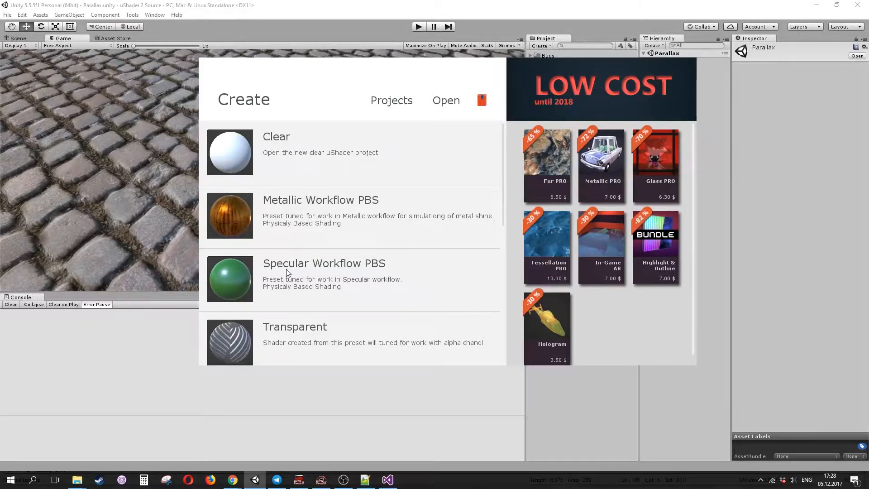
left_click(433, 284)
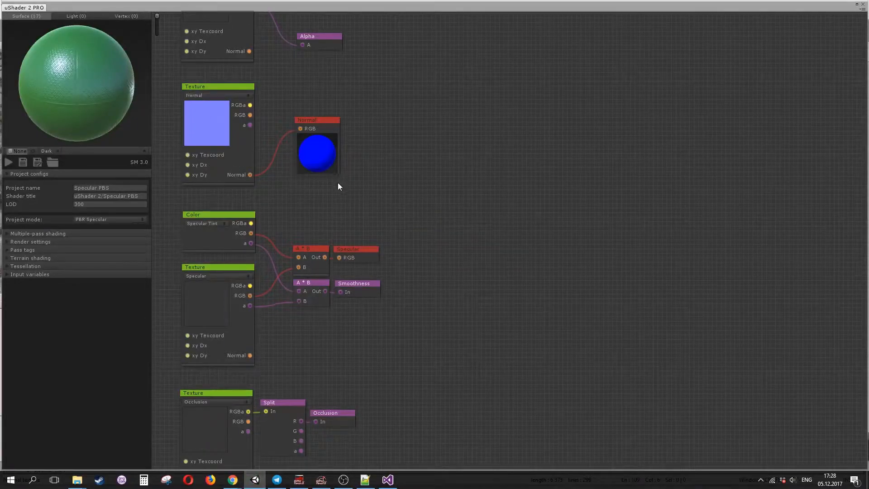
- Inspect the material in an enlarged big preview window and close it
mouse_move(72, 109)
left_mouse_down()
mouse_move(155, 97)
mouse_move(55, 116)
mouse_move(56, 108)
mouse_move(183, 116)
left_mouse_up()
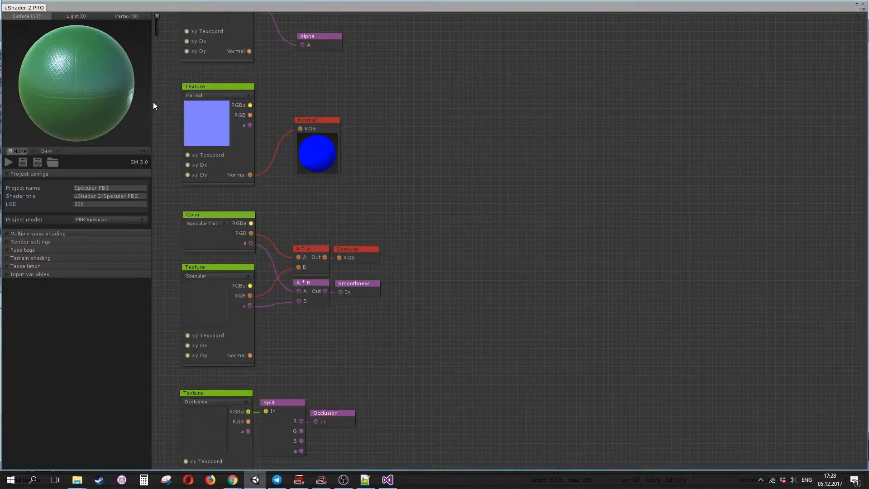
double_click(113, 83)
left_click_drag(613, 241, 637, 212)
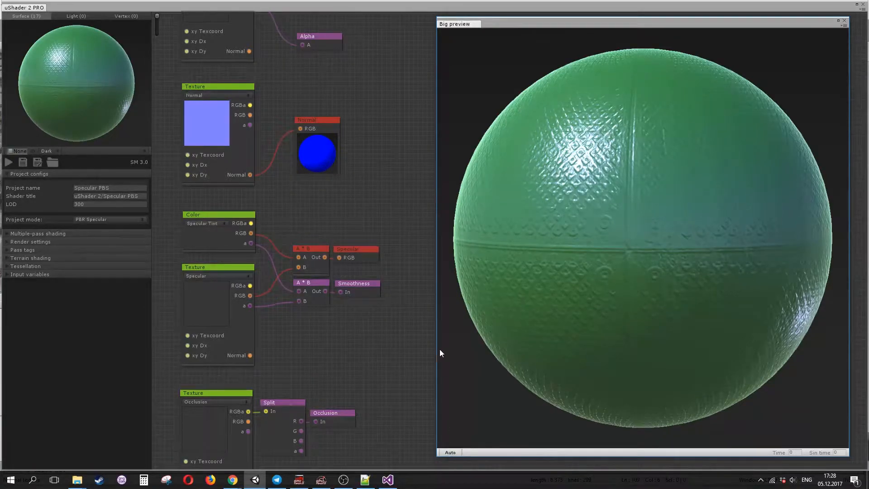
left_click_drag(435, 350, 398, 355)
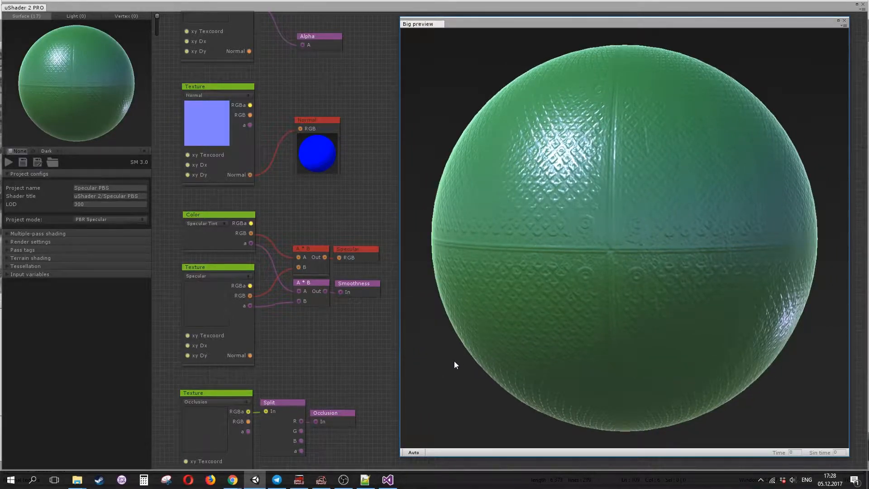
left_click(845, 20)
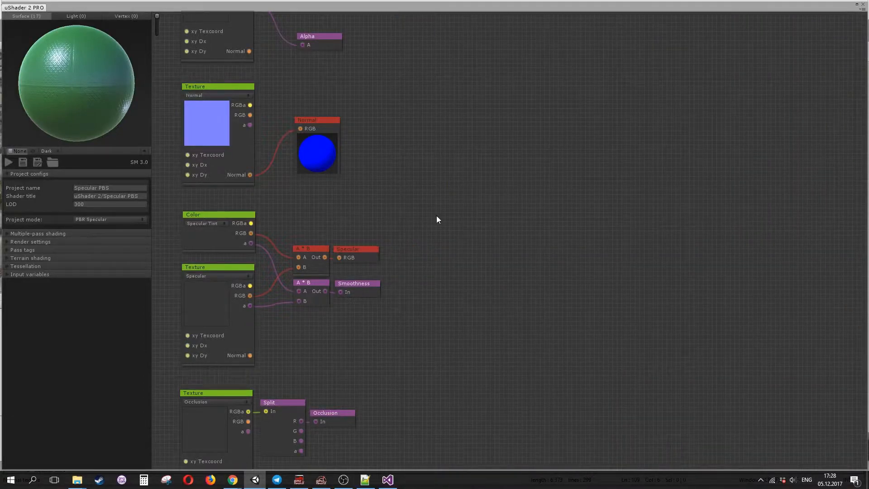
- Set the preview mesh to chair_1
middle_click_drag(331, 208, 372, 226)
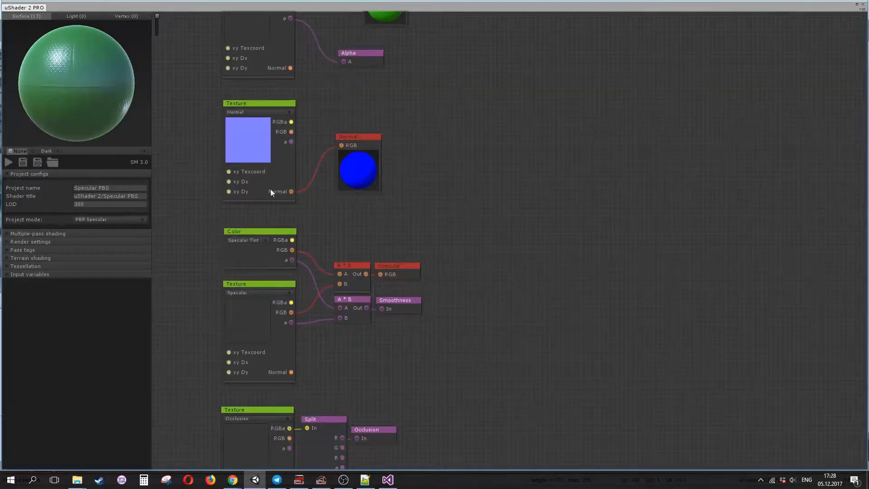
middle_click_drag(194, 120, 177, 178)
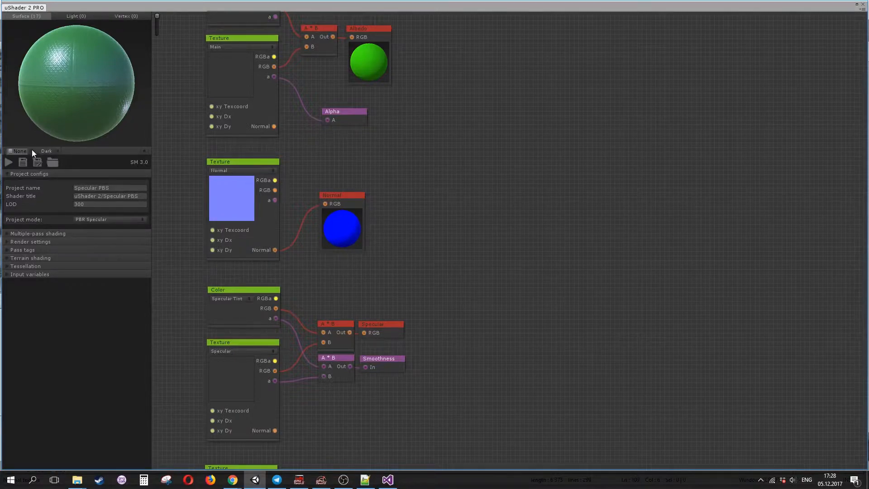
left_click(33, 150)
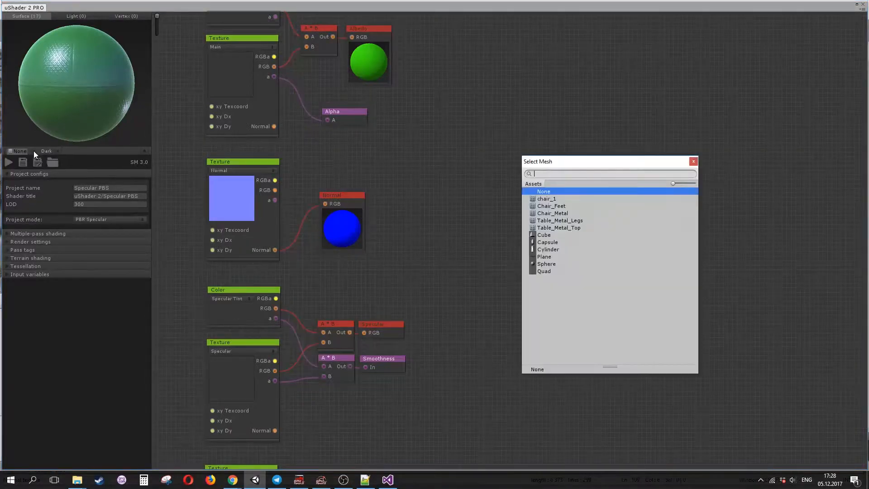
left_click(550, 202)
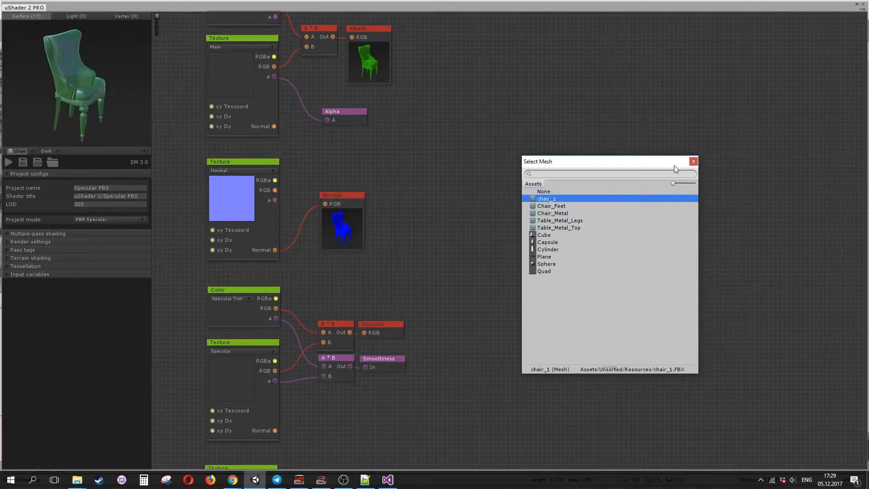
left_click(694, 161)
left_click_drag(105, 94, 73, 136)
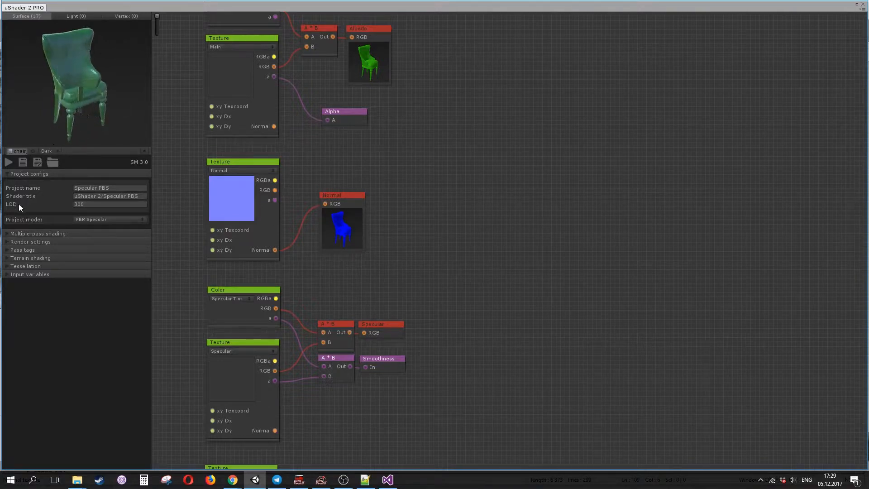
- Expand the render settings and check the Alpha shading option
left_click(6, 242)
left_click(91, 340)
left_click(103, 348)
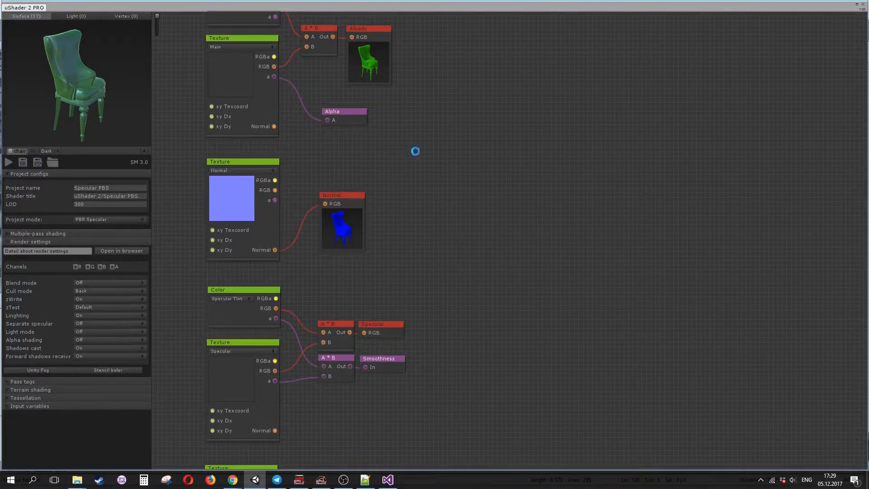
- Delete the Emission and Alpha output nodes from the graph
left_click_drag(418, 152, 479, 236)
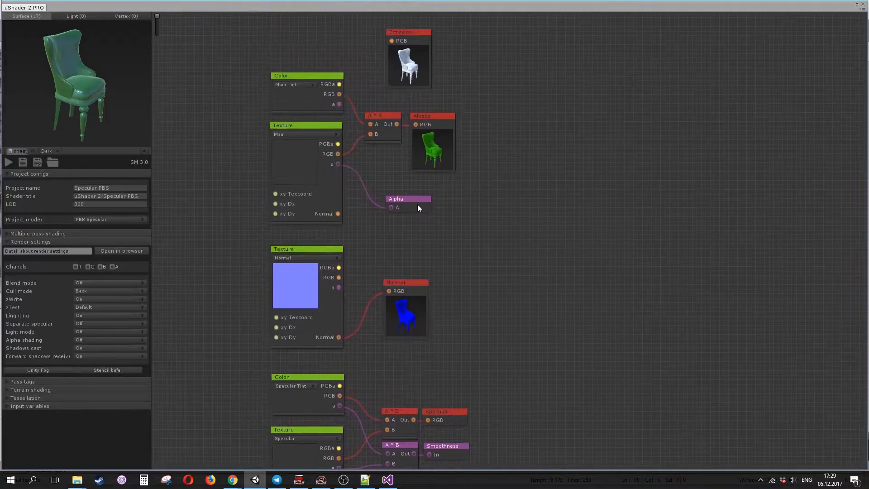
key("Delete")
key("Delete")
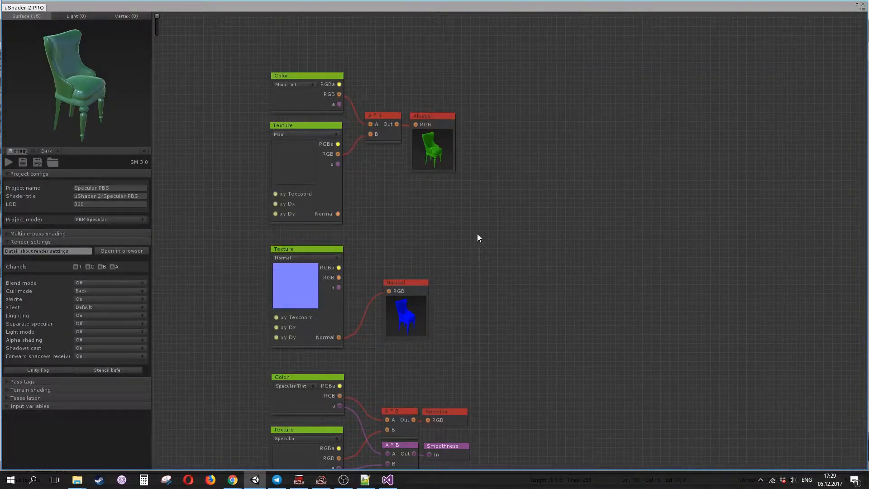
- Assign the chair_1_d texture to the Main texture input variable
left_click(8, 406)
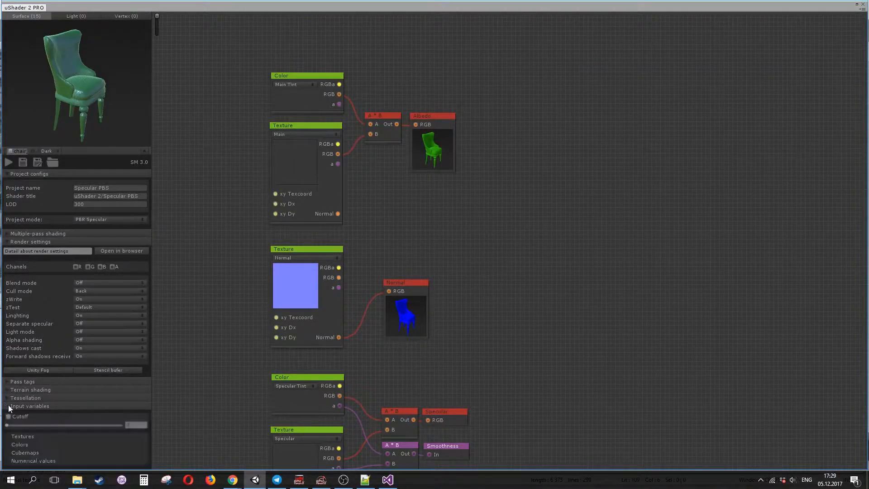
left_click(13, 434)
left_click_drag(150, 326, 140, 438)
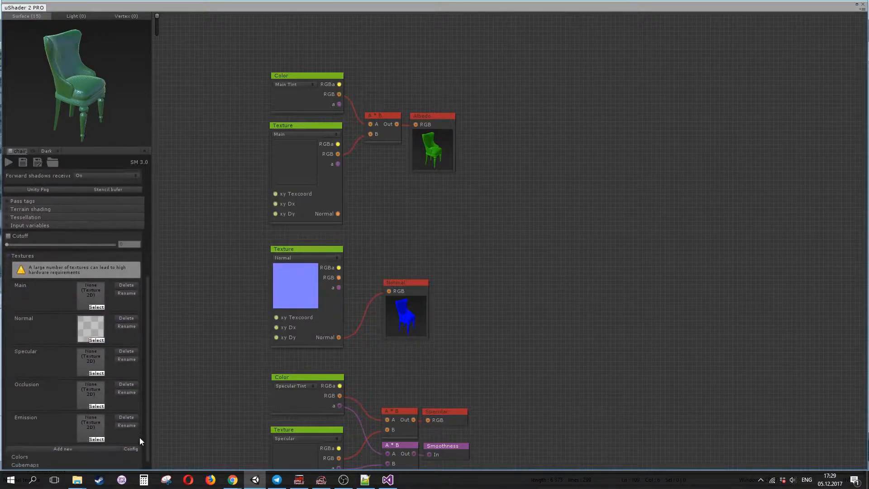
left_click(100, 307)
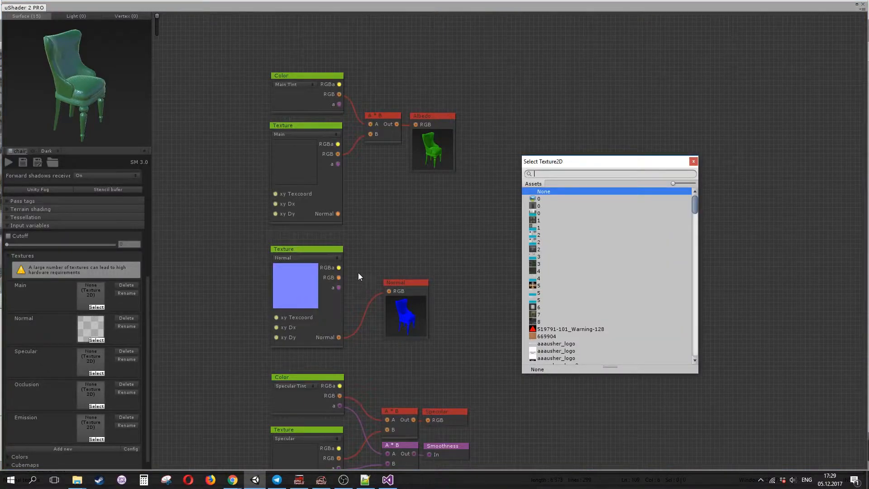
type("ch")
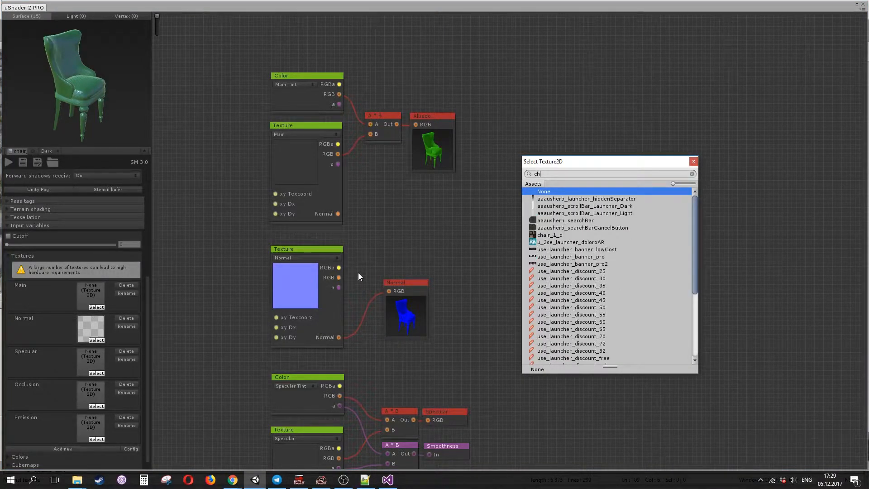
double_click(556, 236)
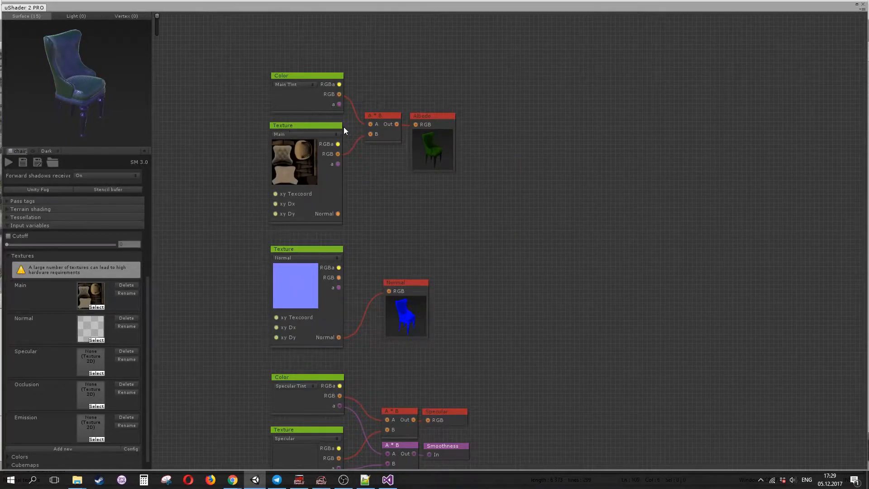
- Inspect the textured material in the big preview window and close it
double_click(437, 150)
left_click_drag(721, 232, 510, 202)
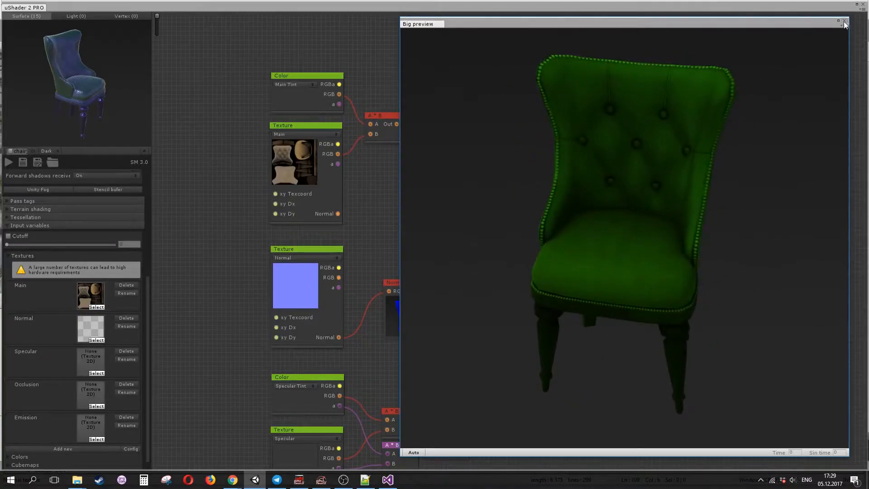
left_click(844, 20)
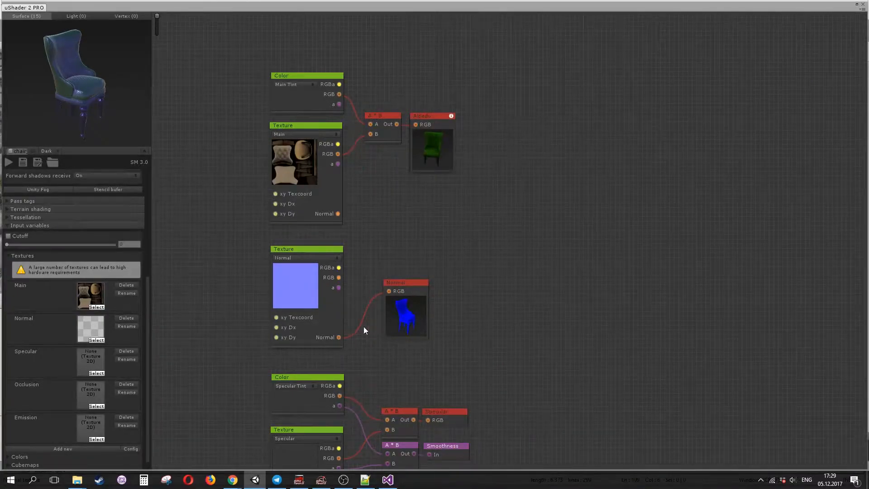
- Enable the preview on the A * B multiply node feeding Albedo
scroll(495, 227, "down", 5)
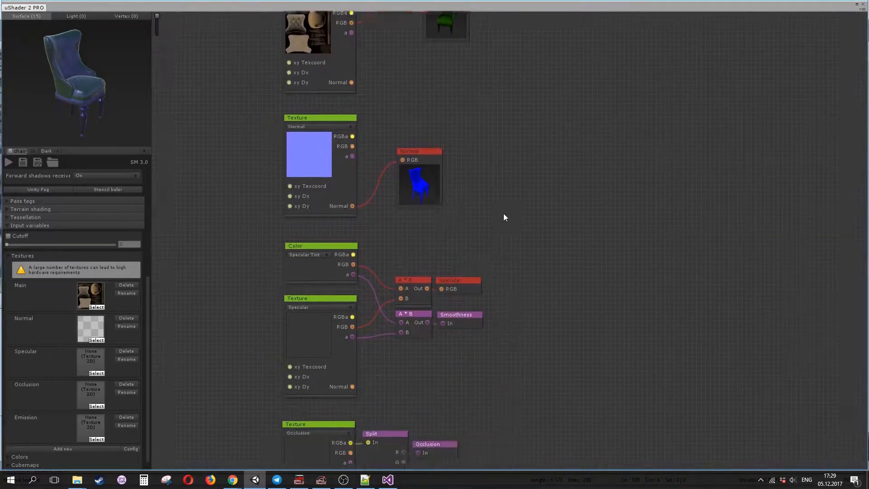
scroll(531, 200, "up", 5)
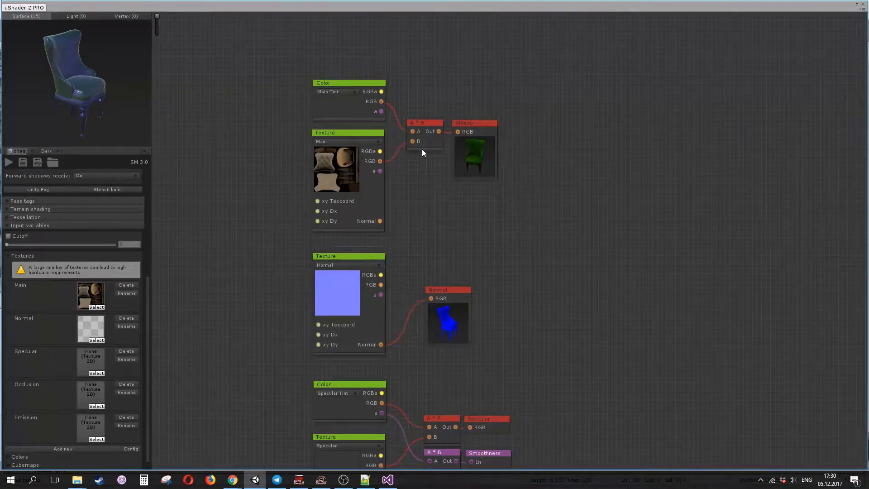
left_click(439, 130)
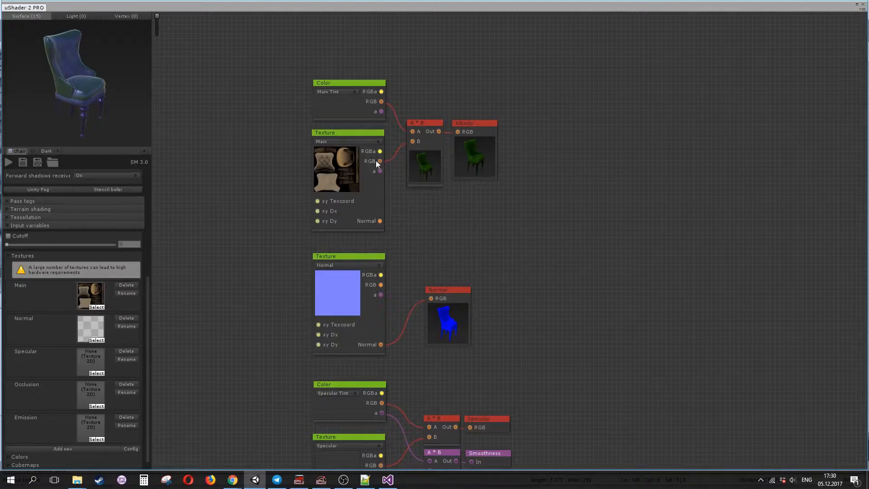
- Preview the Main texture node and the material in the big preview window, then close them
left_click(379, 230)
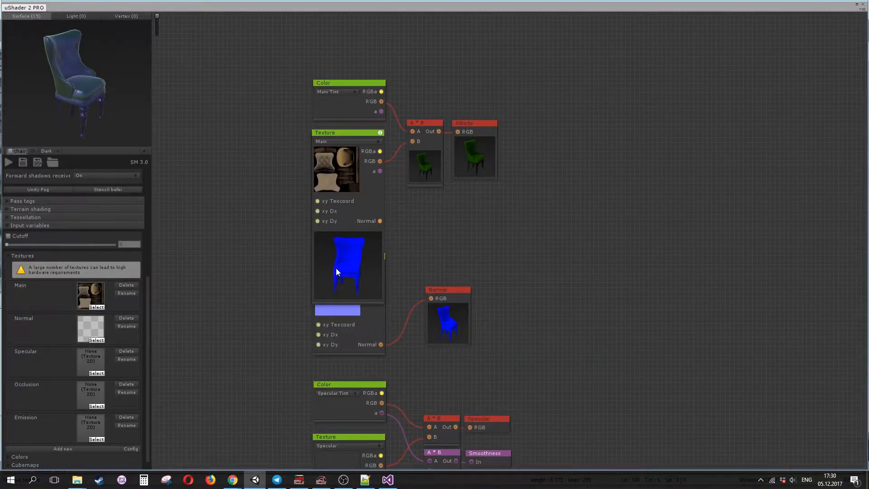
left_click(372, 302)
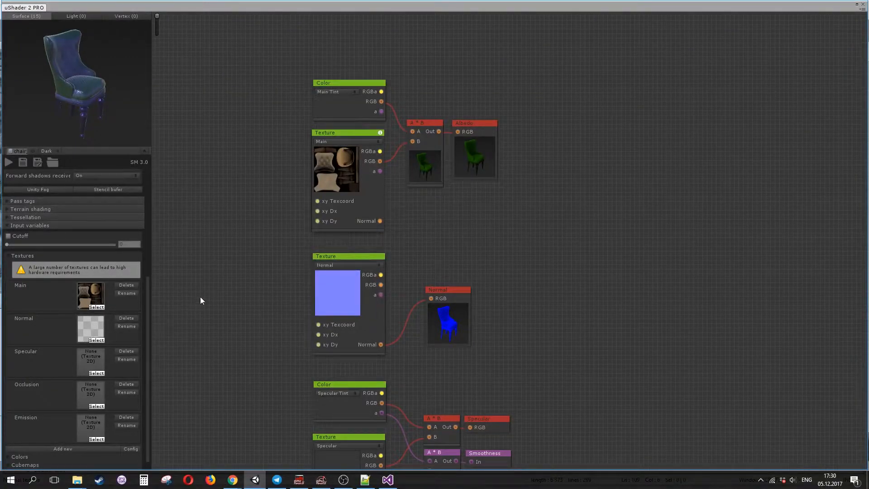
middle_click_drag(229, 306, 194, 261)
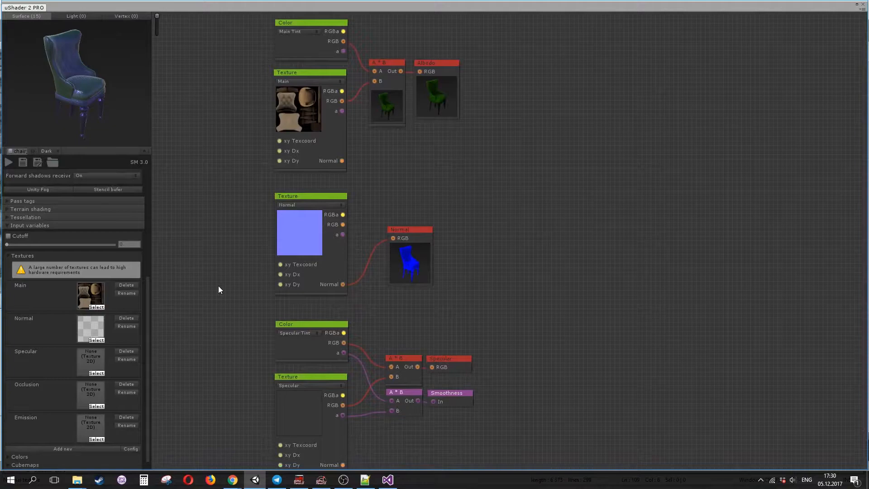
double_click(98, 90)
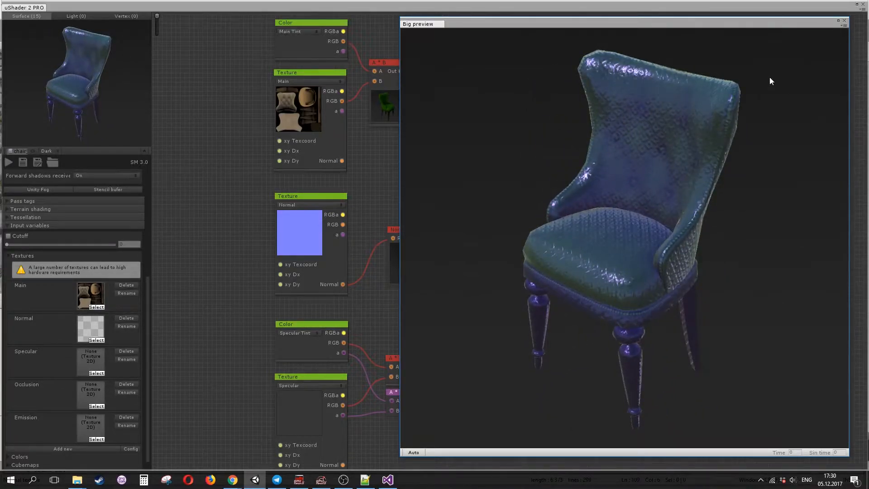
left_click(844, 21)
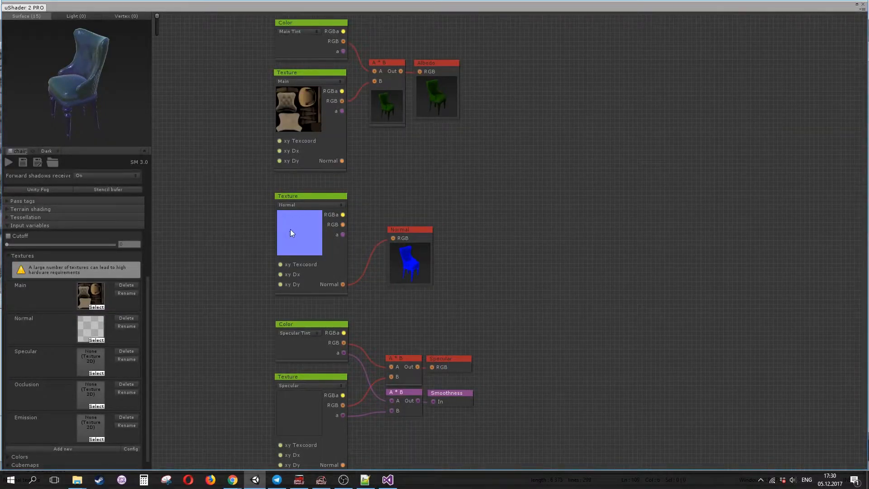
- Add a uv2 Texcoord node and connect it to the Normal texture's xy Texcoord input
key("u")
left_click_drag(527, 241, 228, 250)
left_click(225, 257)
left_click(234, 275)
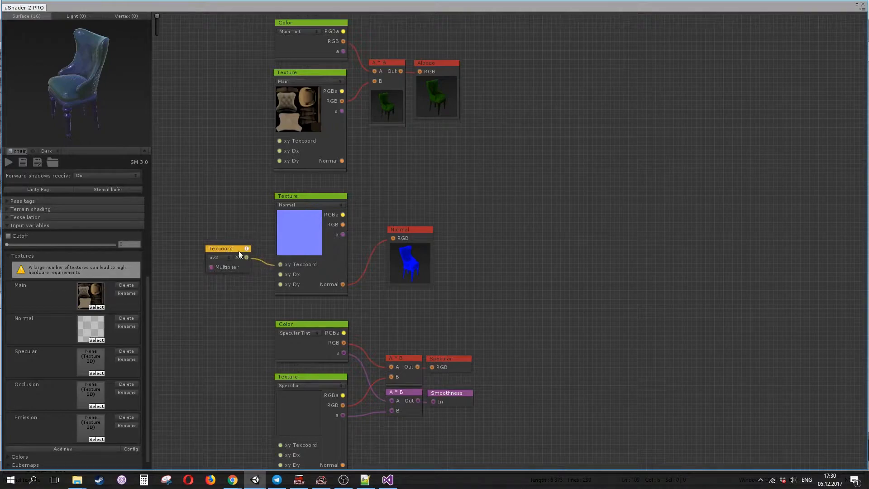
left_click_drag(238, 252, 252, 260)
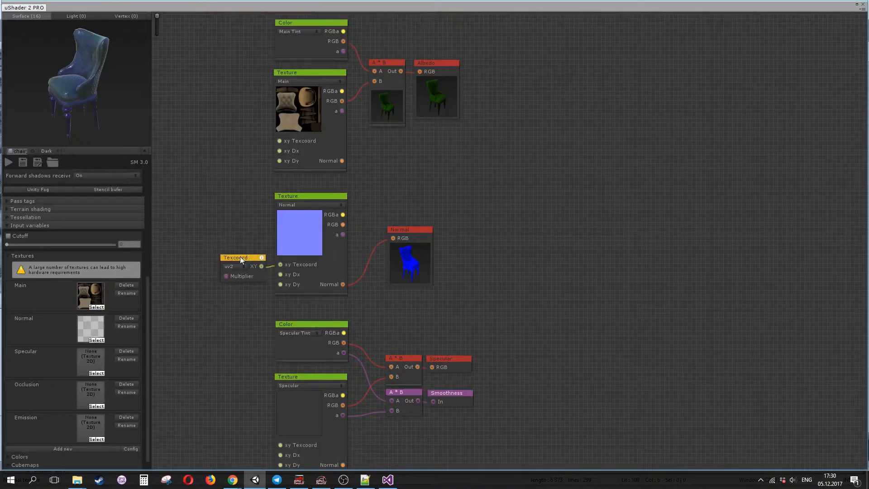
- Open the texture UV defaults configuration, edit the UV 2 tiling X and Y fields, and close it
left_click(129, 449)
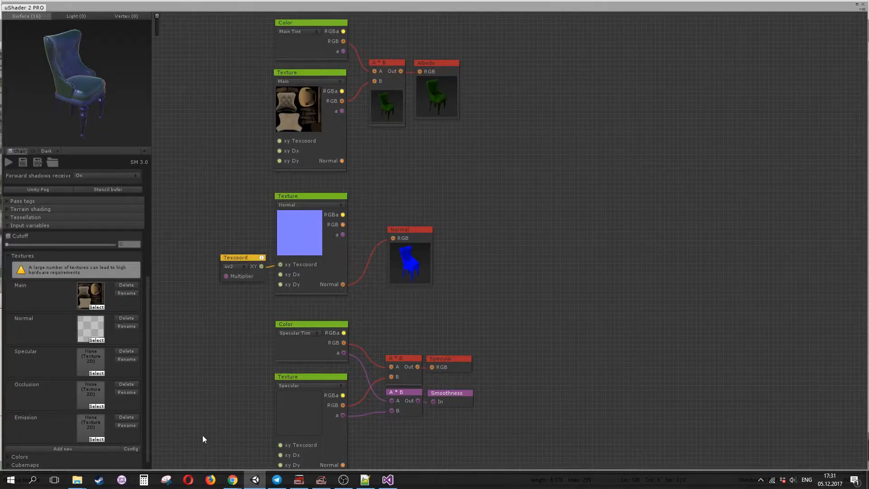
left_click(130, 449)
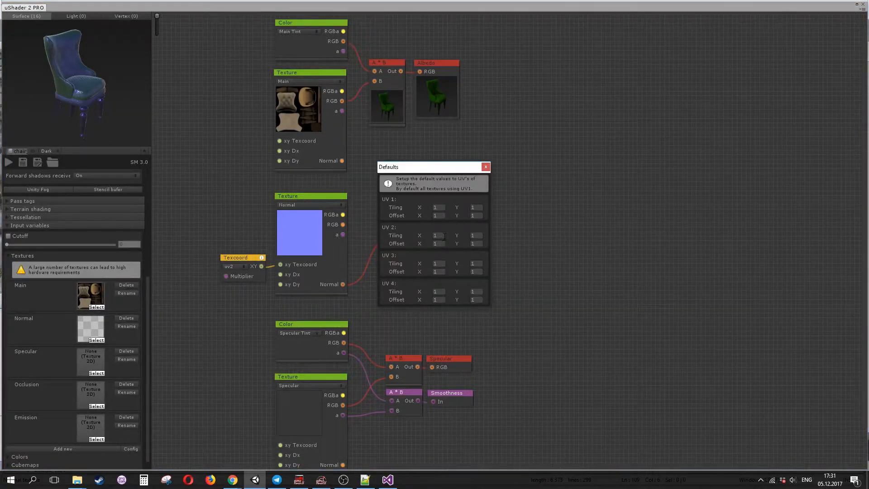
left_click(444, 236)
left_click(480, 236)
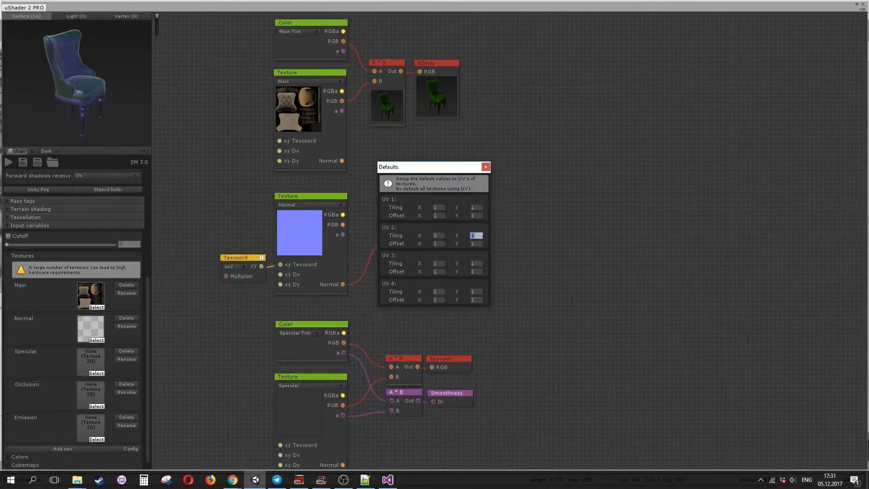
left_click(487, 167)
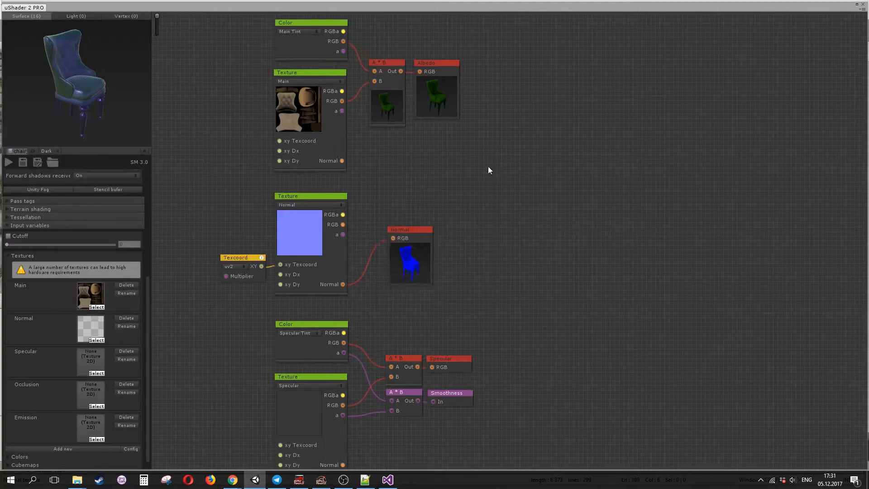
- Orbit the chair preview and inspect it in the big preview window
left_click(81, 93)
left_click_drag(635, 251, 400, 285)
left_click_drag(601, 278, 697, 160)
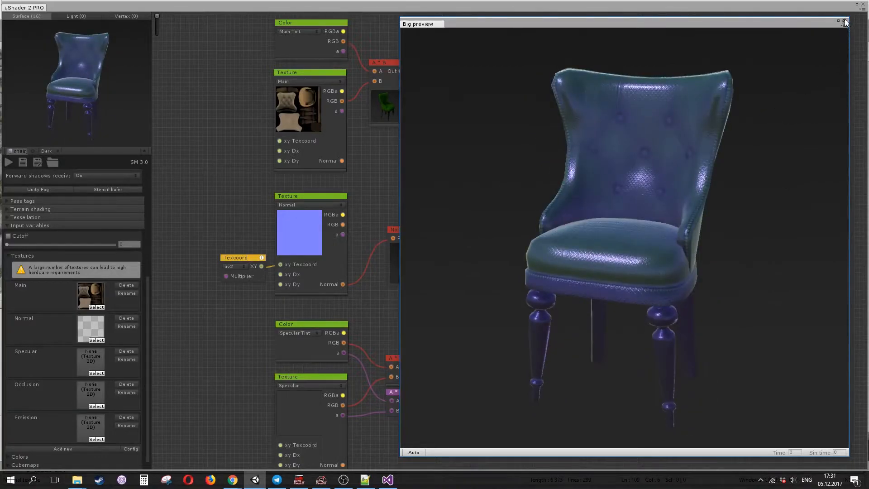
left_click(844, 20)
- Set the Main Tint colour variable to red
middle_click_drag(560, 120, 563, 236)
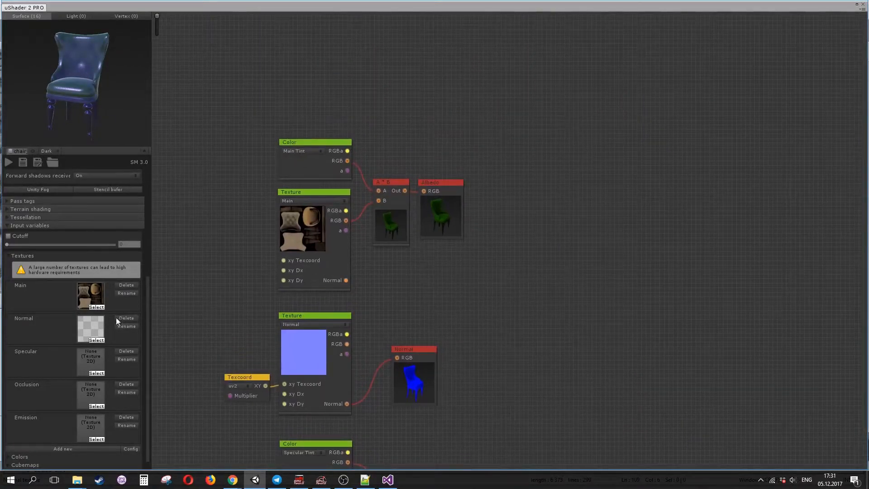
left_click(15, 261)
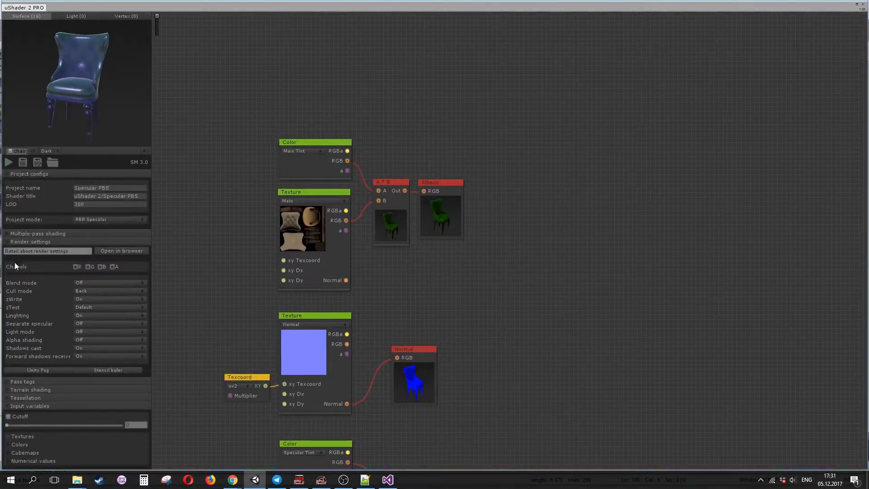
left_click(9, 445)
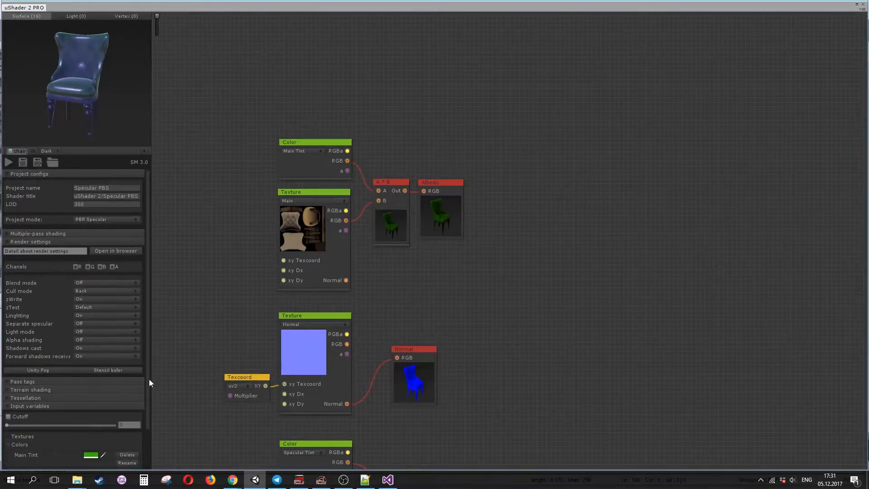
scroll(145, 399, "down", 2)
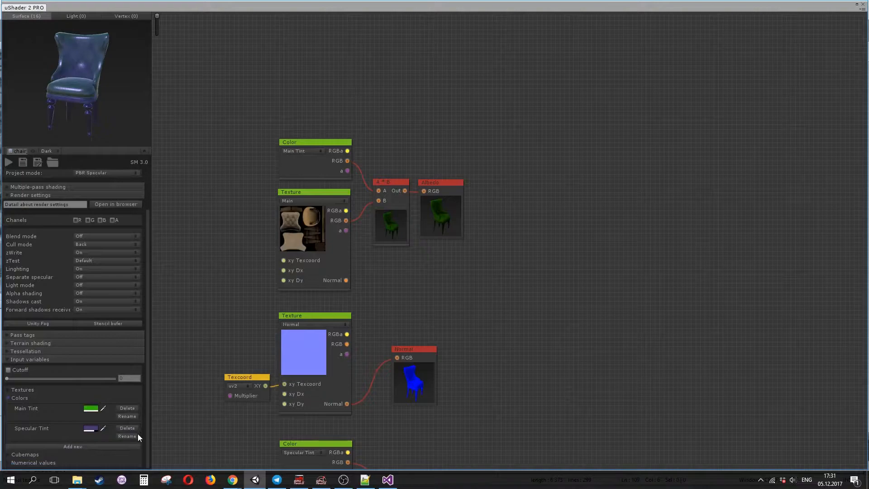
left_click(92, 409)
mouse_move(693, 125)
left_mouse_down()
mouse_move(688, 85)
mouse_move(675, 125)
mouse_move(710, 68)
left_mouse_up()
left_click(705, 72)
middle_click_drag(514, 273, 563, 164)
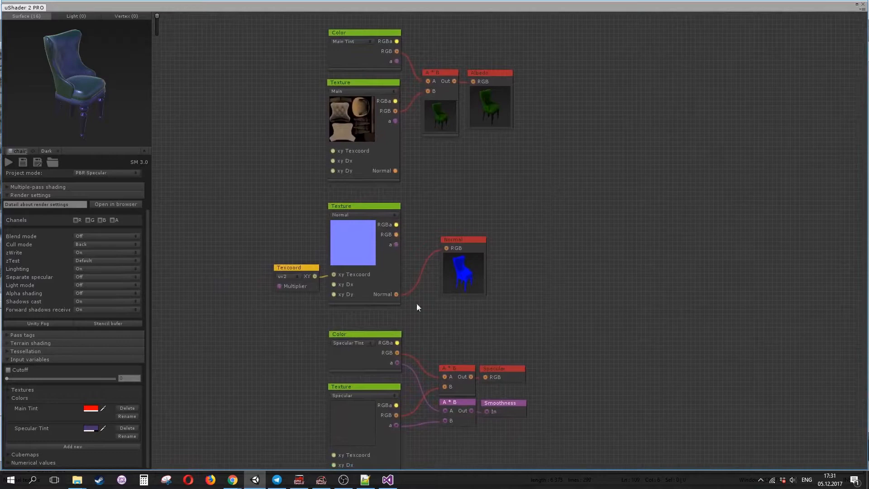
- Set the Specular Tint colour to red, hex D61919BA
left_click(91, 428)
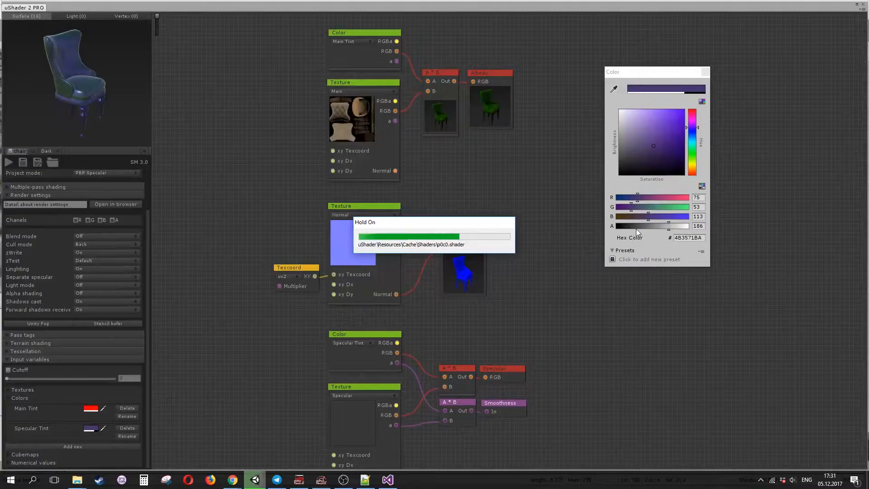
left_click(91, 428)
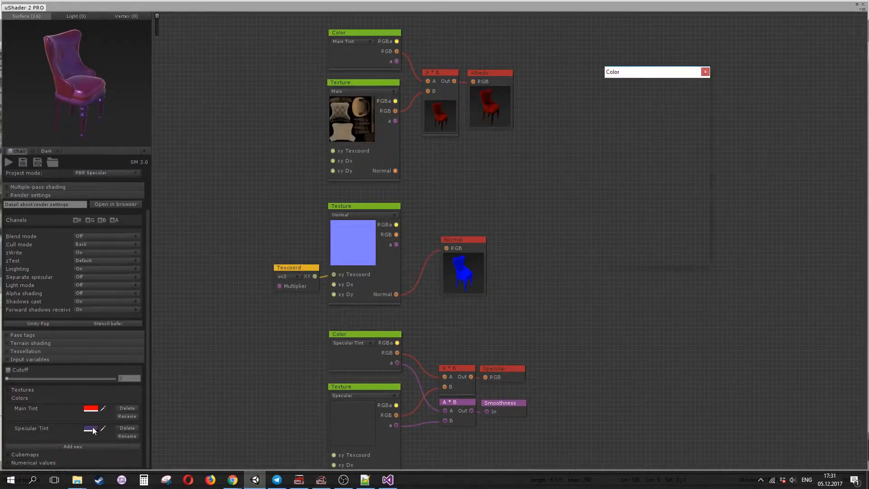
left_click(692, 111)
left_click(675, 121)
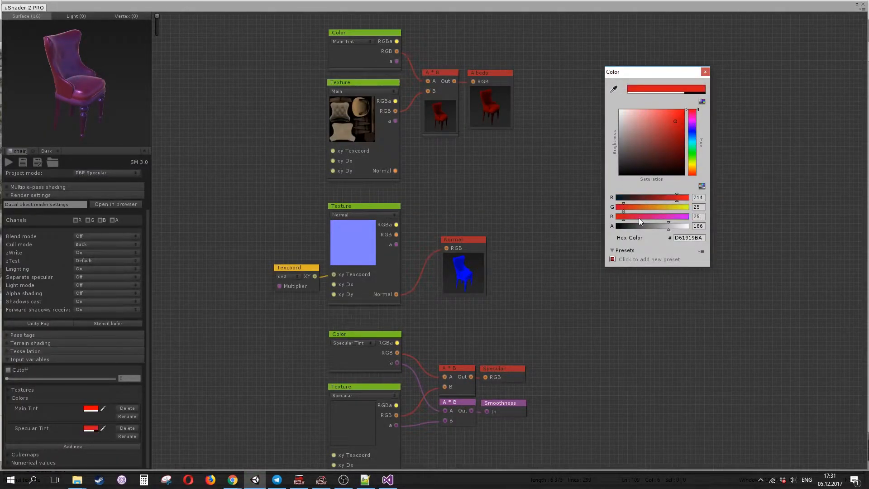
left_click(647, 226)
left_click(706, 71)
- Orbit the chair in the material preview
left_click(446, 140)
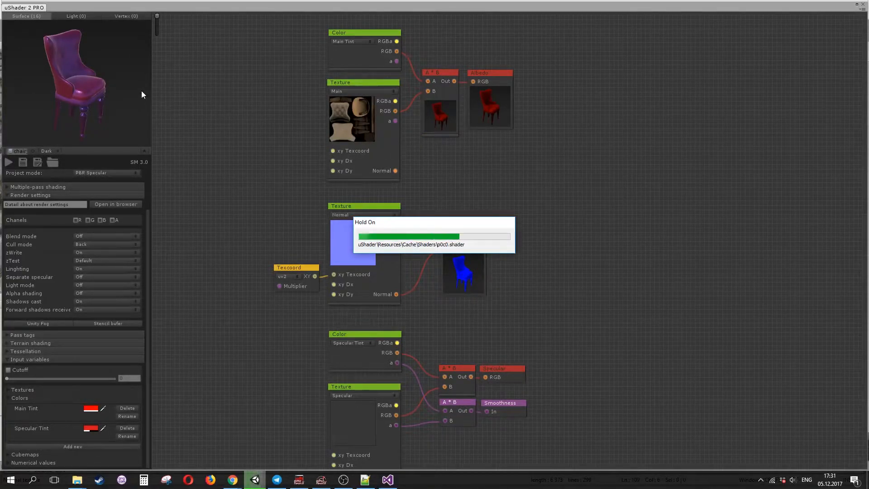
left_click(97, 90)
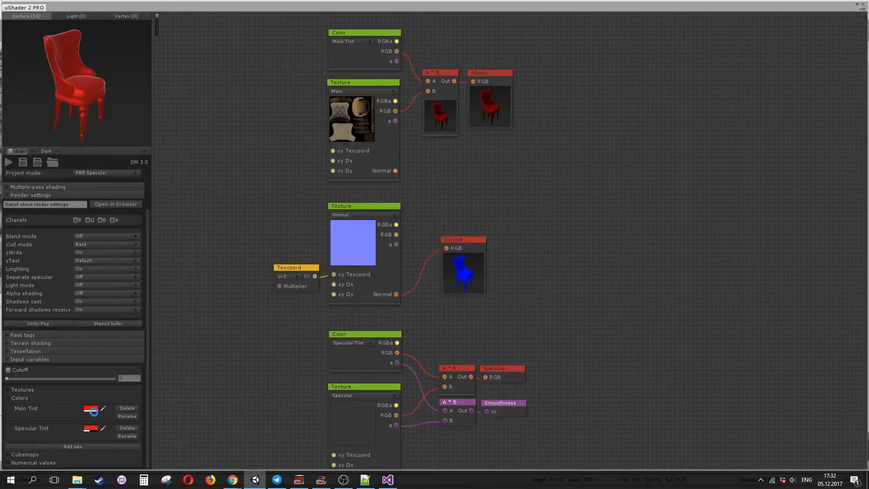
left_click_drag(94, 93, 86, 131)
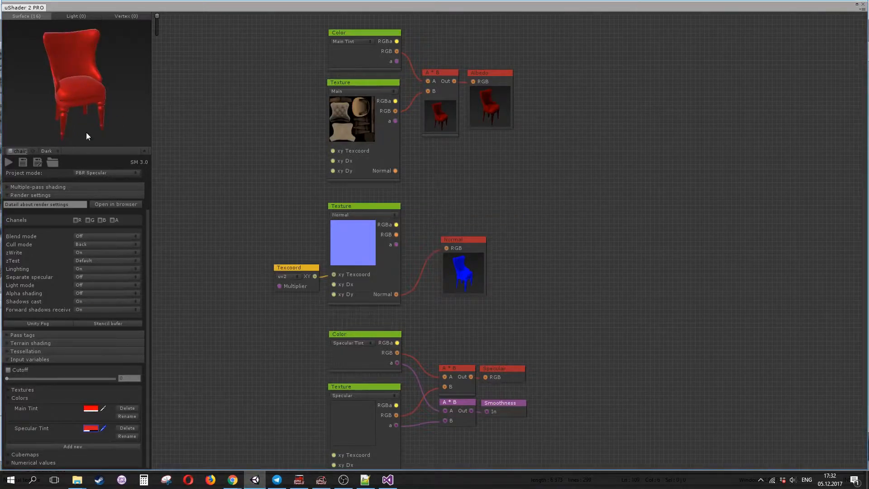
- Set the Specular Tint colour to dark grey 6050506A and open the big preview
left_click(92, 429)
left_click(631, 150)
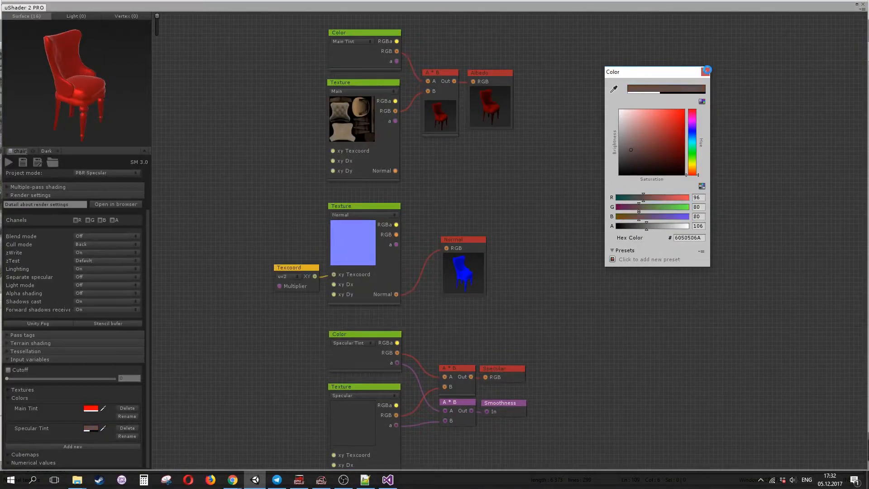
left_click(706, 70)
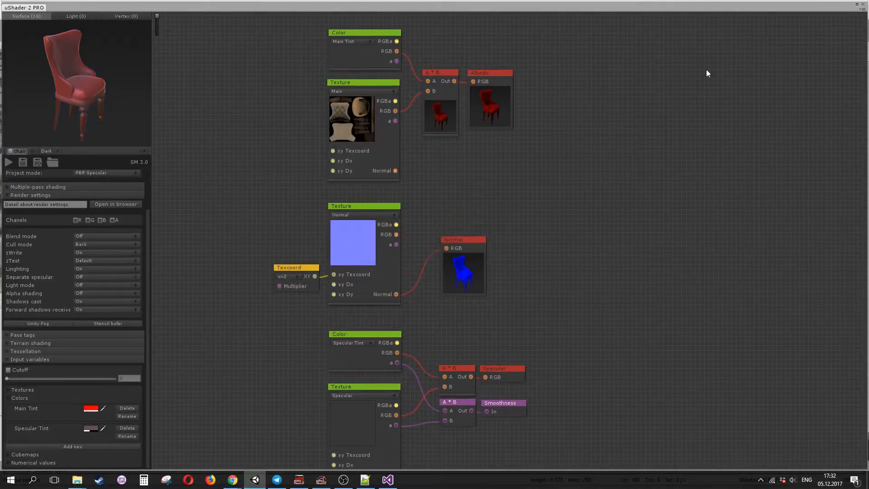
double_click(81, 98)
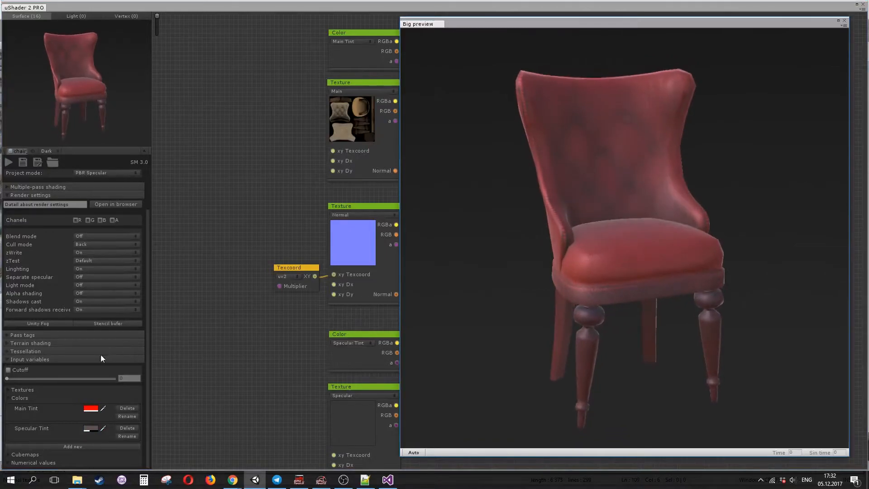
- Set the Specular Tint colour's alpha to 221, giving hex 605050DD
left_click(92, 427)
left_click(679, 225)
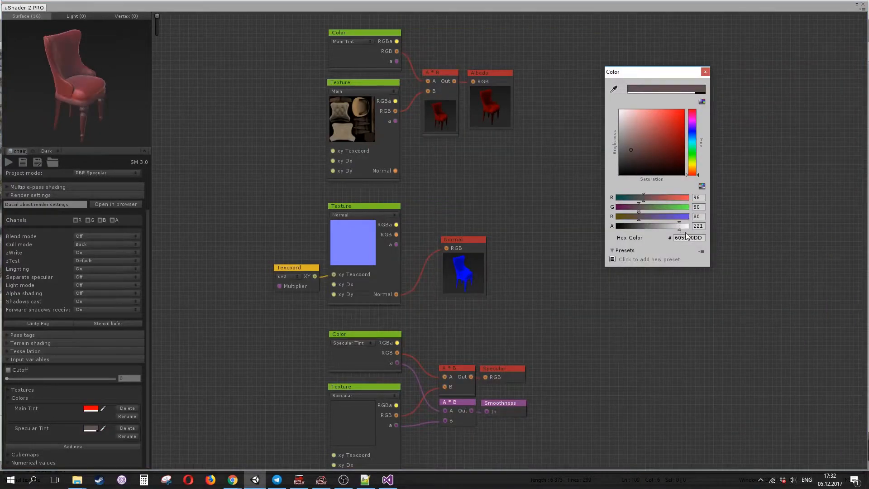
left_click(705, 71)
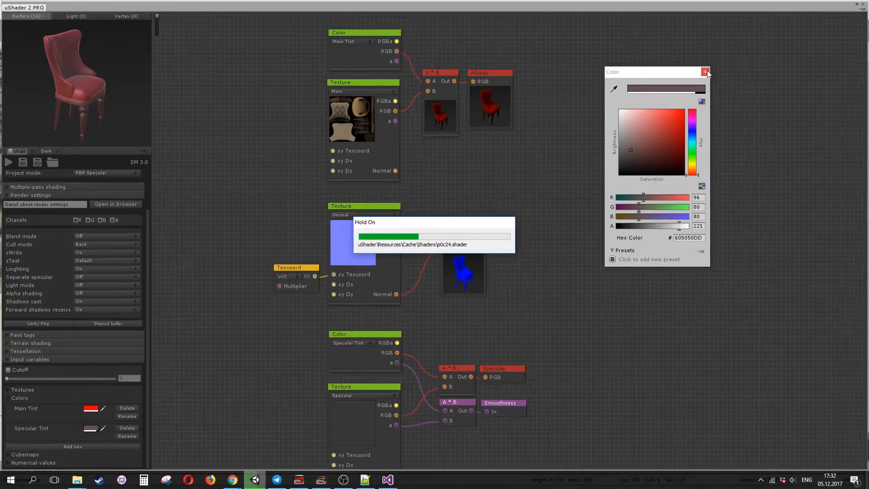
- Switch the specular texture node's texture slot from Specular to Main
left_click_drag(95, 101, 78, 94)
left_click(376, 215)
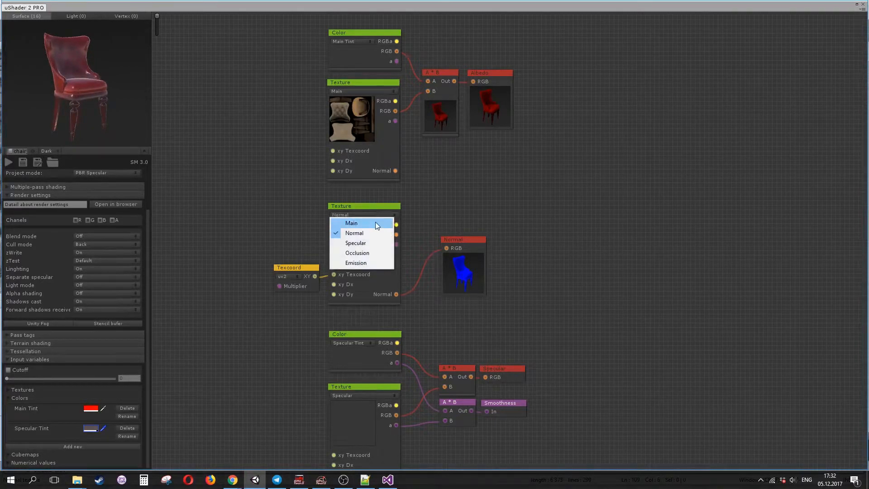
left_click(454, 190)
scroll(492, 247, "down", 5)
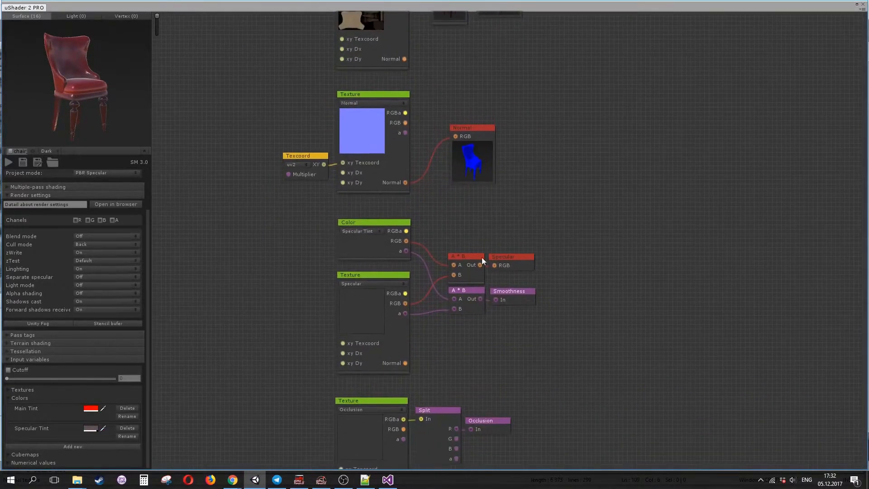
left_click(368, 284)
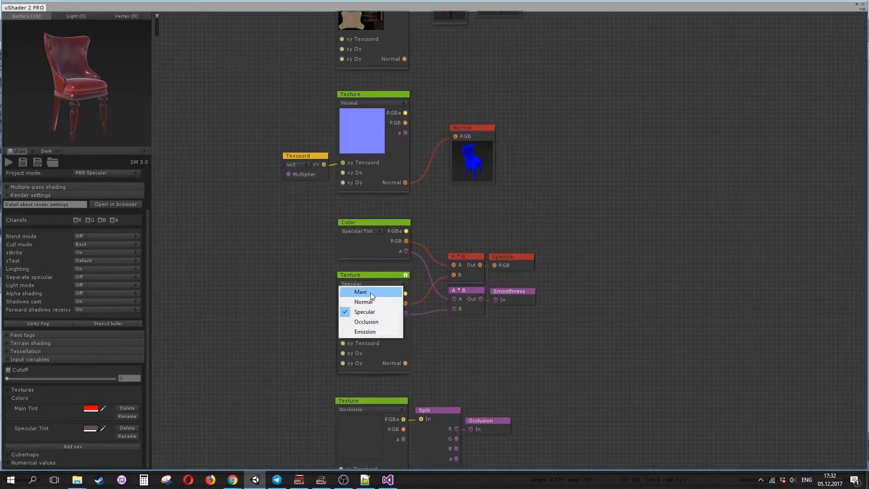
left_click(370, 292)
left_click(371, 282)
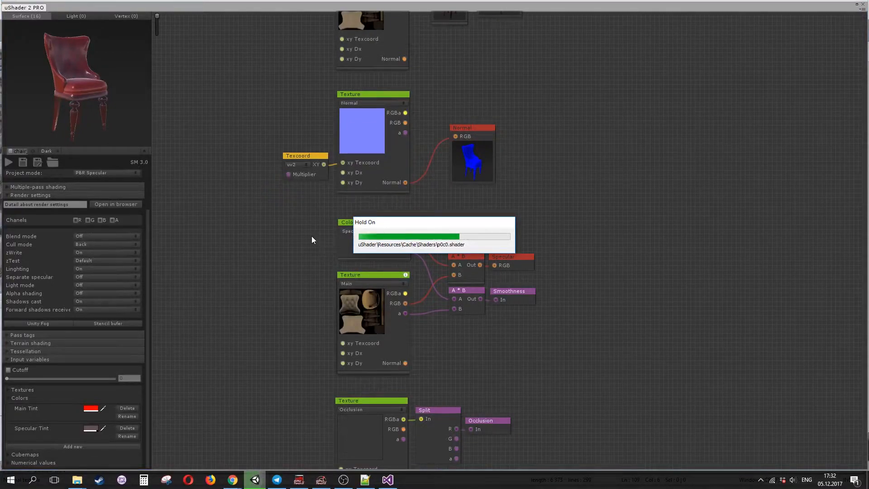
- Open the big preview and orbit the chair to inspect the updated shader
double_click(104, 96)
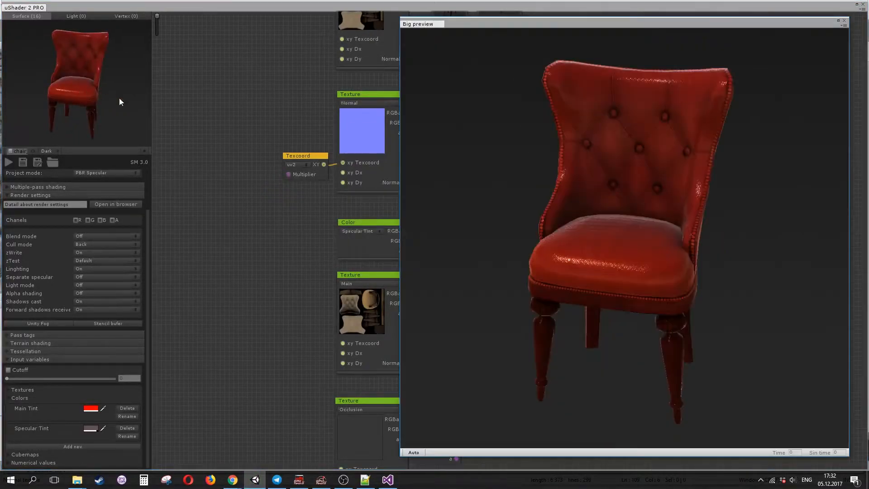
left_click_drag(746, 200, 723, 132)
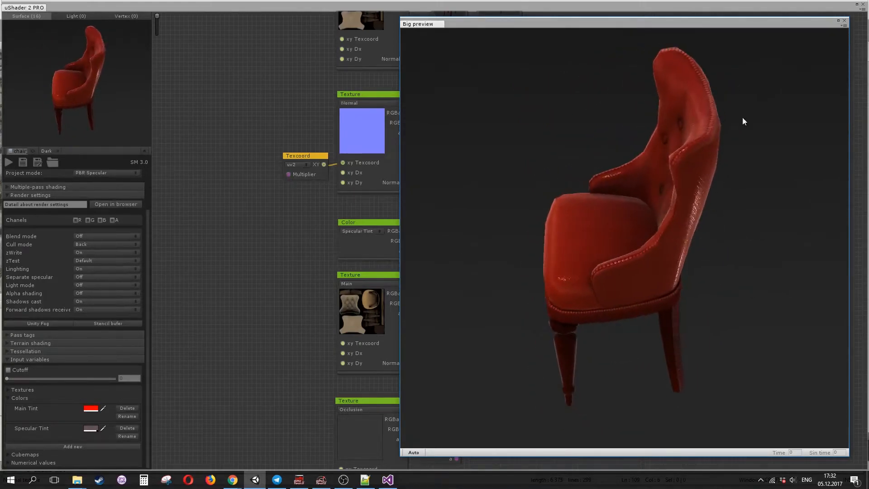
left_click(843, 21)
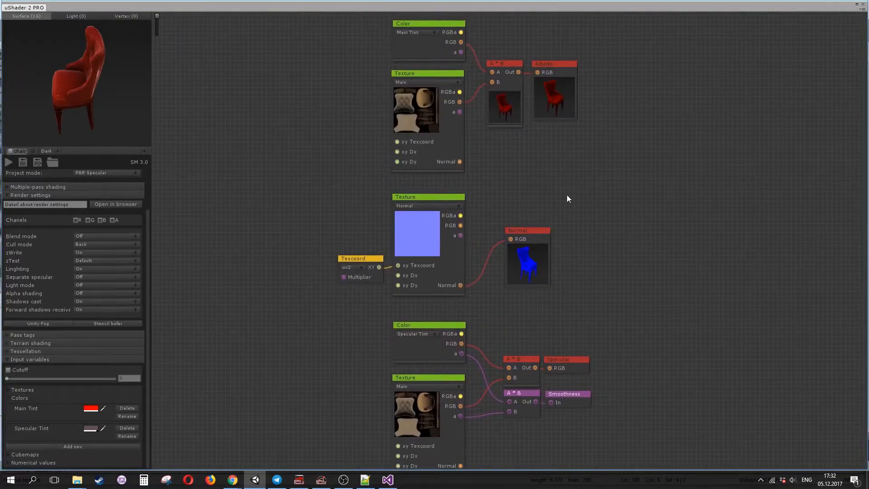
middle_click_drag(619, 282, 593, 200)
middle_click_drag(550, 351, 501, 324)
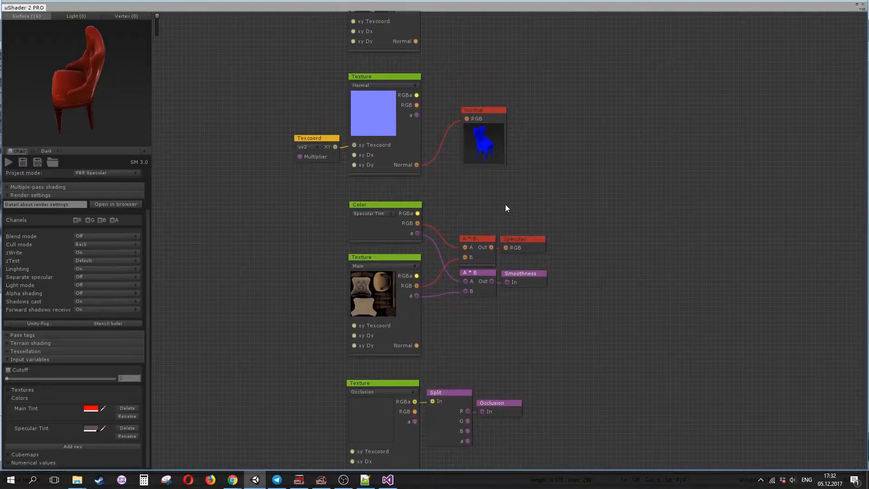
left_click_drag(165, 145, 110, 77)
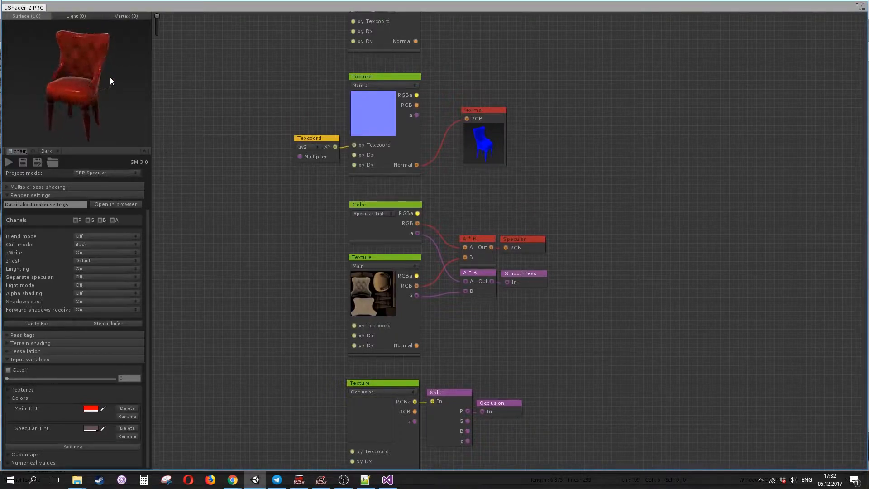
scroll(141, 208, "up", 3)
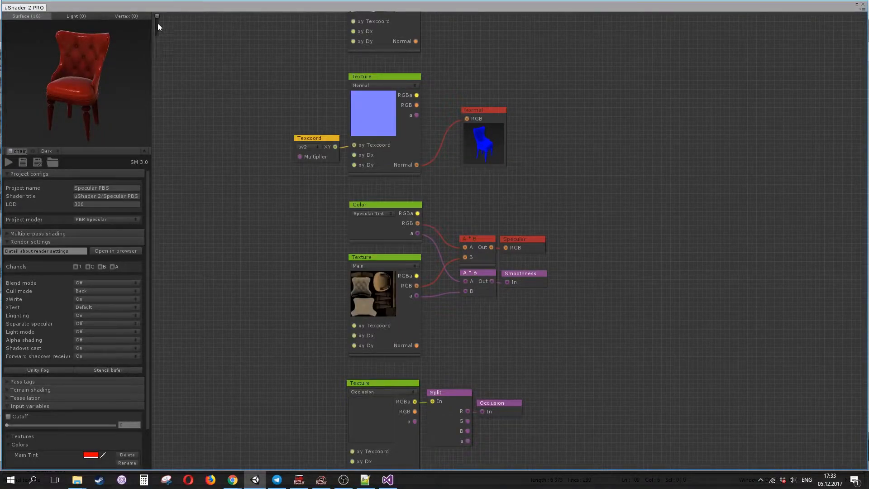
left_click_drag(156, 15, 164, 39)
middle_click_drag(188, 40, 227, 166)
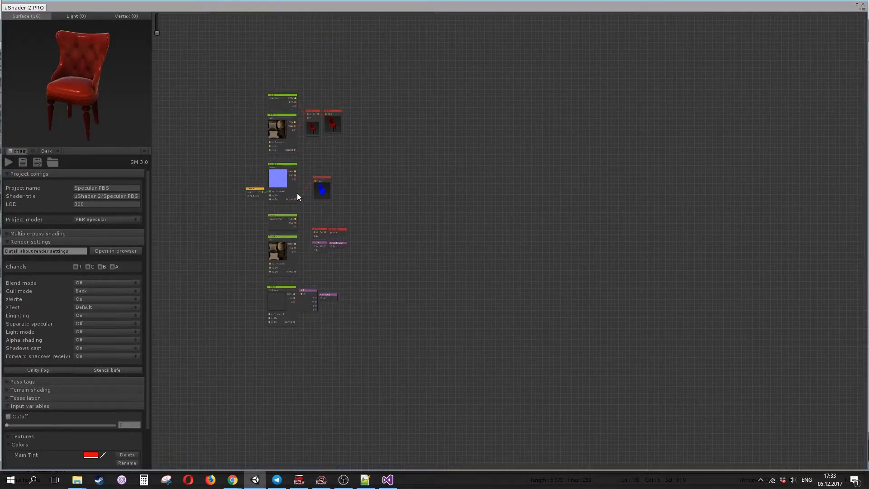
left_click_drag(158, 33, 156, 11)
middle_click_drag(323, 289, 245, 142)
middle_click_drag(601, 276, 552, 225)
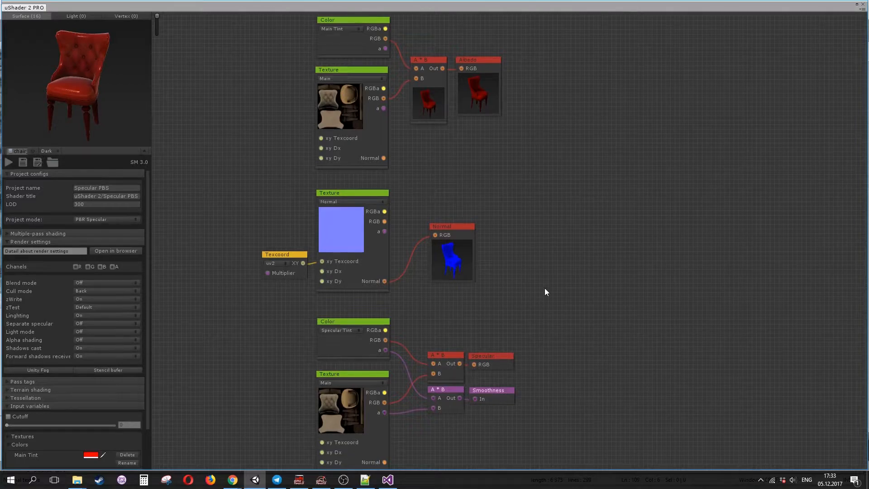
- Inspect the Light and Vertex graph tabs and the project mode options, then return to the Surface graph
key("shift+2")
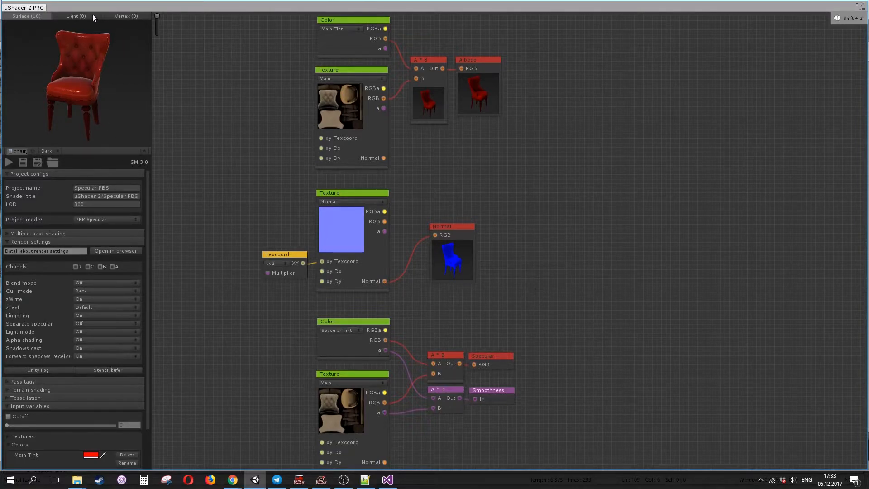
left_click(91, 16)
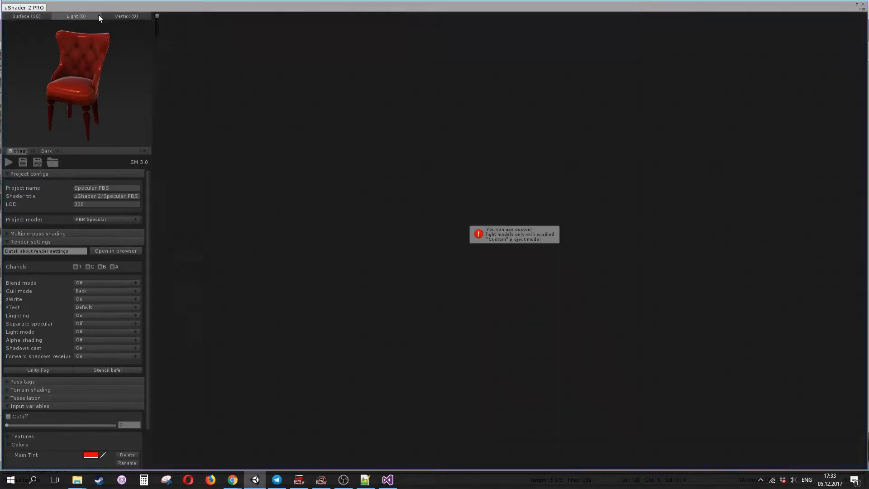
left_click(130, 17)
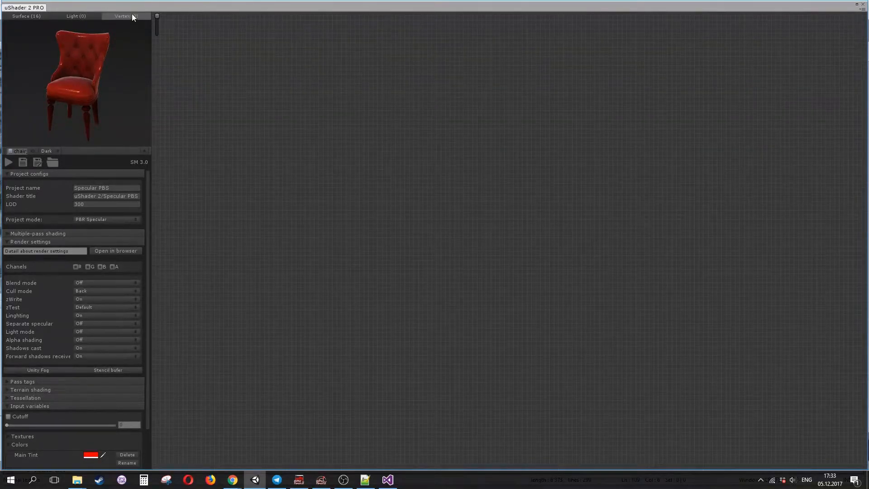
left_click(75, 17)
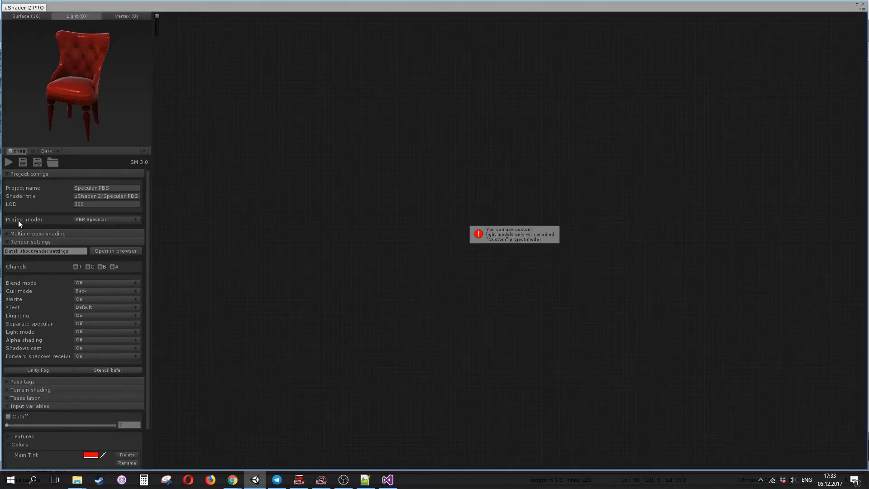
left_click(113, 219)
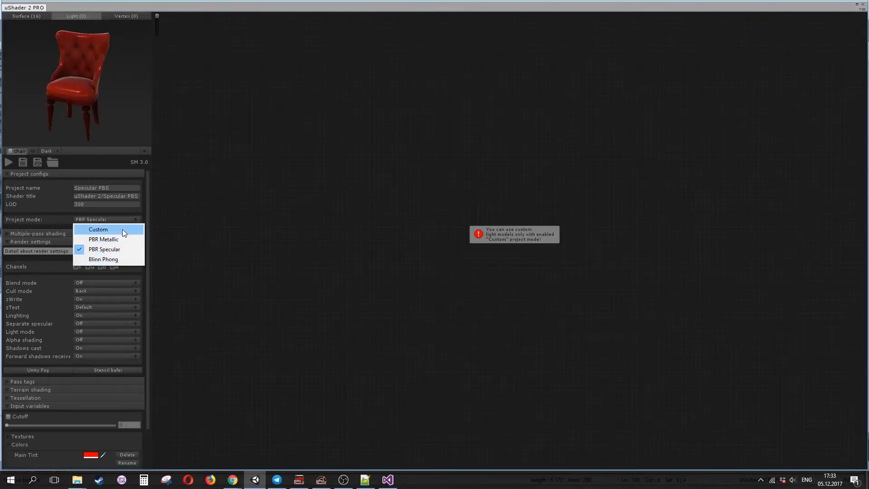
left_click(252, 173)
key("shift+1")
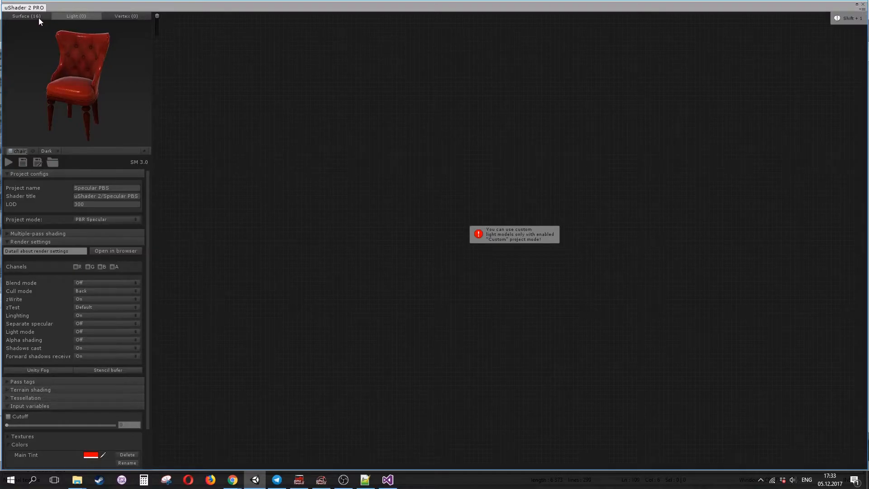
left_click(39, 17)
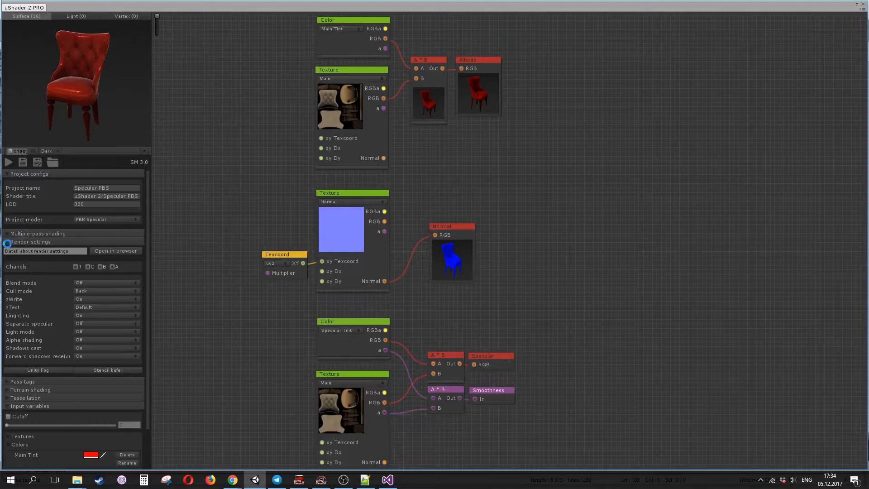
- Collapse the render settings and input variables sections and set the preview environment to Silver
left_click(6, 242)
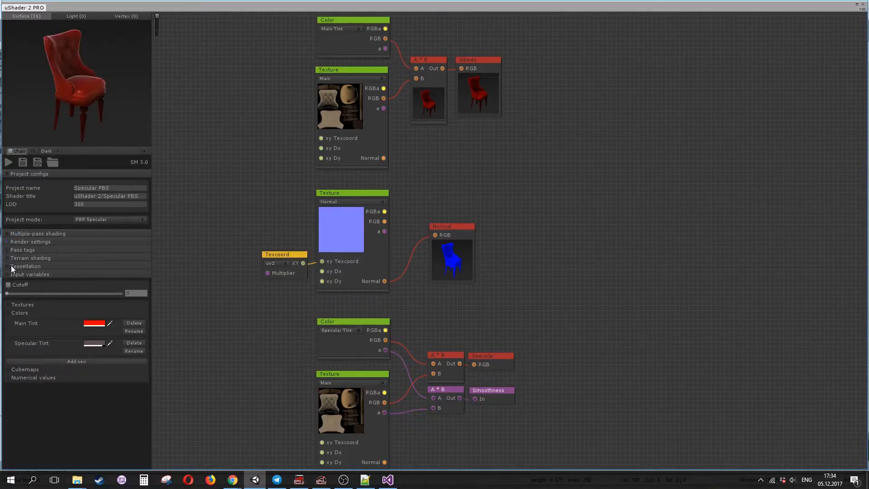
left_click(8, 277)
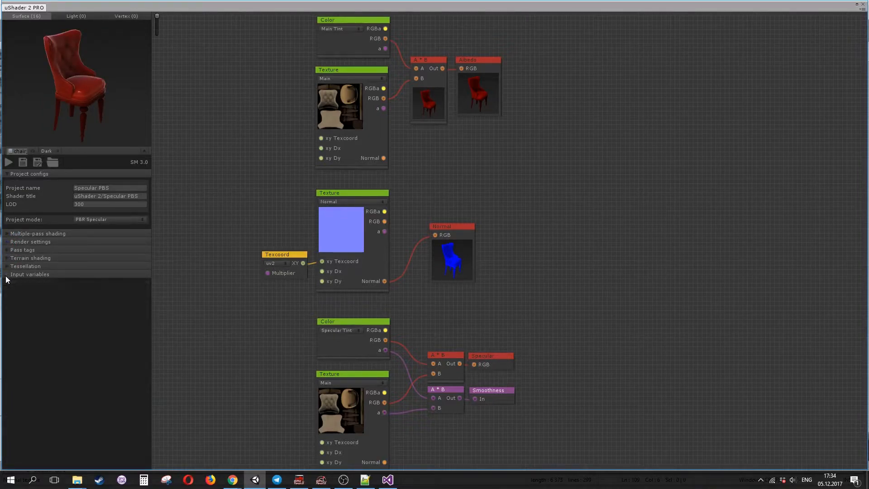
left_click(51, 152)
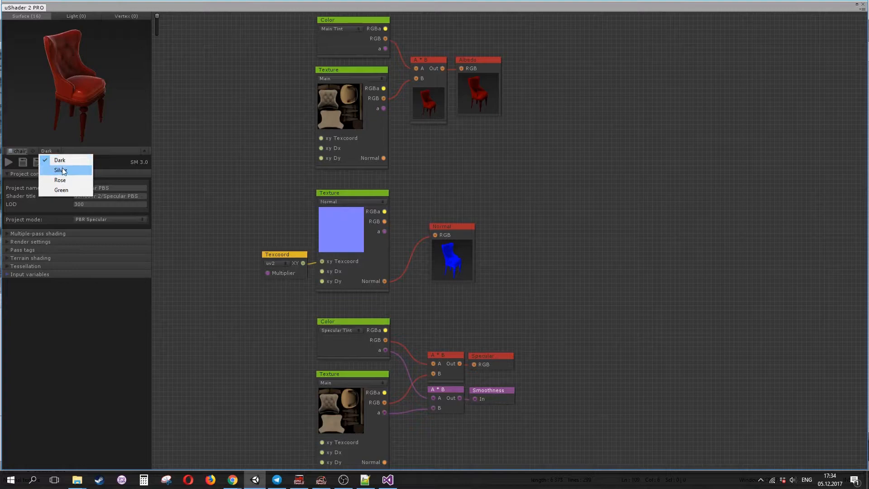
left_click(63, 167)
- Orbit the chair in the big preview against the Silver environment
mouse_move(90, 91)
left_mouse_down()
mouse_move(44, 94)
mouse_move(115, 88)
mouse_move(85, 91)
mouse_move(90, 78)
mouse_move(148, 66)
mouse_move(130, 80)
mouse_move(91, 83)
left_mouse_up()
double_click(91, 83)
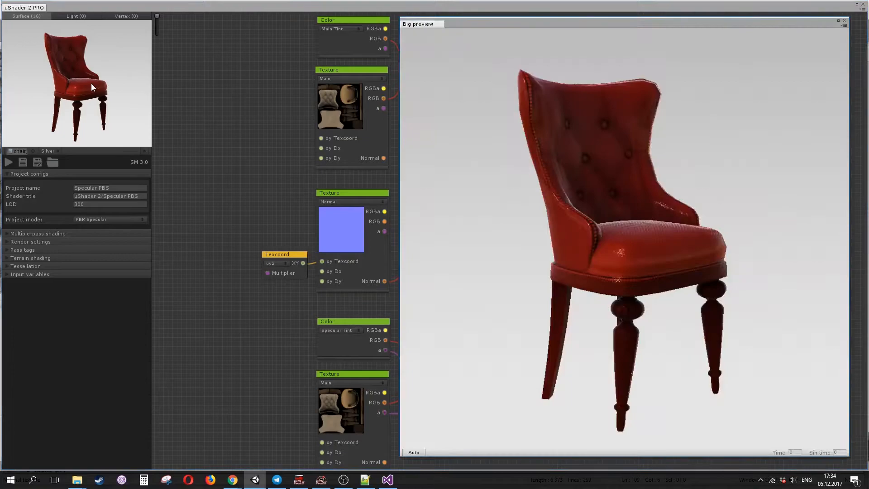
left_click_drag(584, 208, 742, 131)
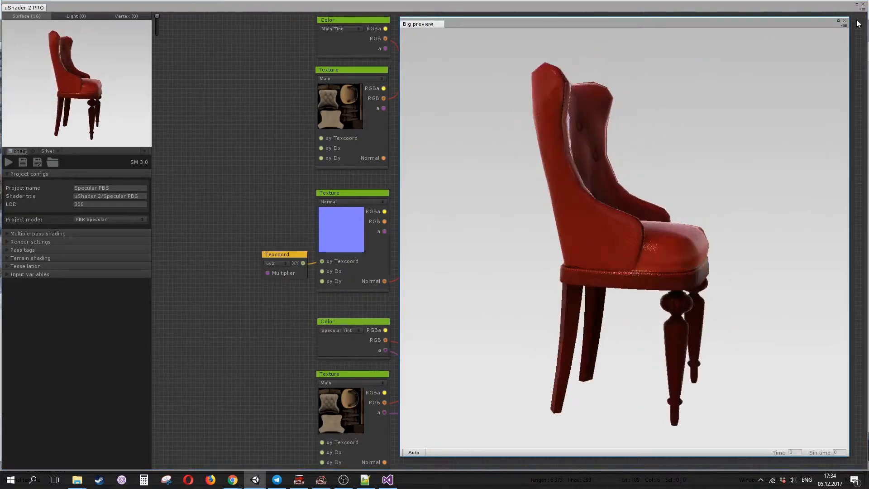
left_click(844, 20)
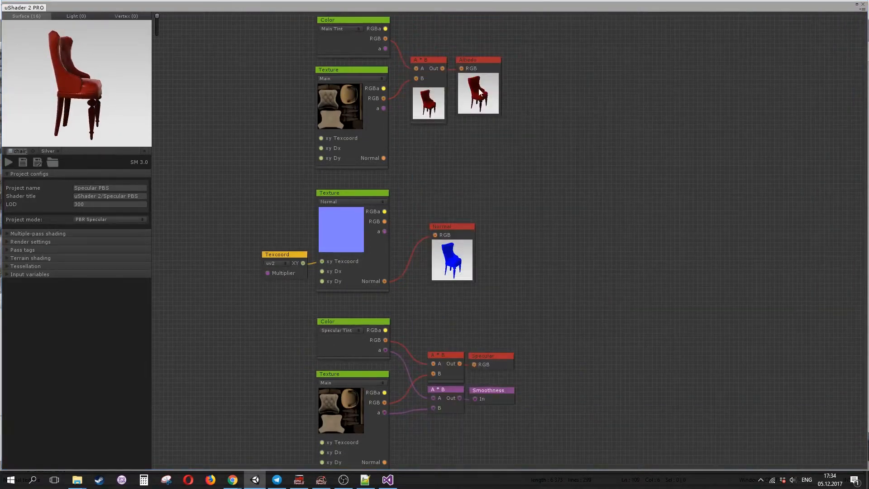
- Hide the preview thumbnail on the Main Tint multiply node
left_click_drag(412, 104, 436, 119)
left_click(436, 121)
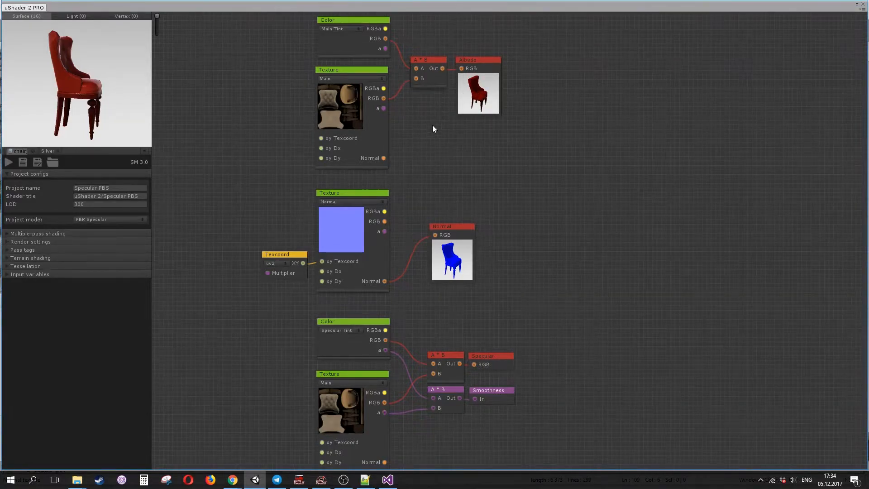
- Box-select the Specular Tint, specular texture and multiply nodes and nudge them slightly upward
scroll(457, 267, "down", 3)
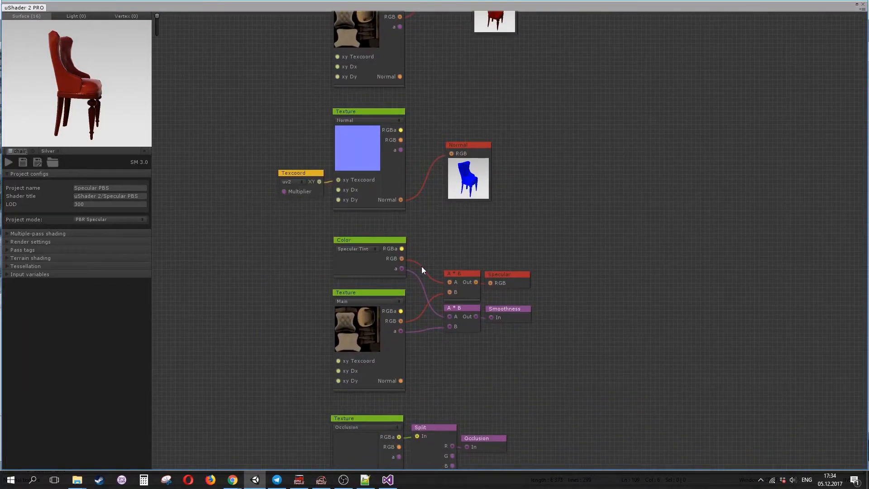
left_click_drag(297, 222, 571, 415)
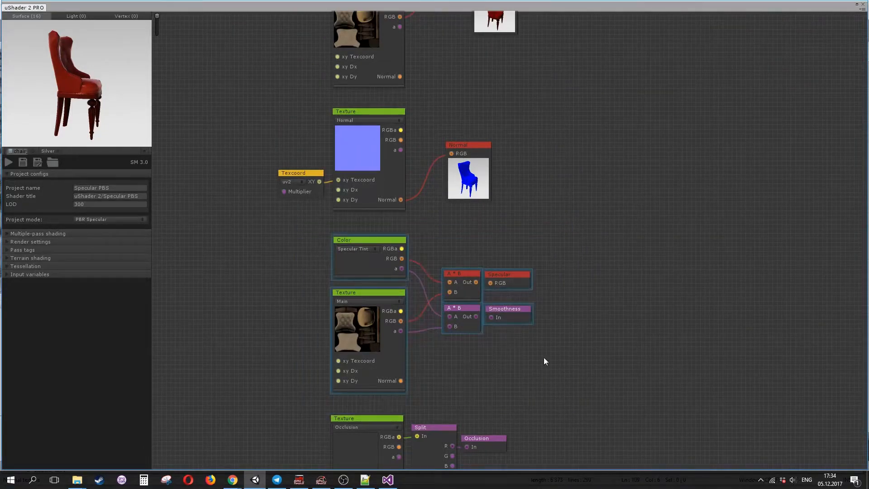
mouse_move(511, 318)
left_mouse_down()
mouse_move(685, 296)
mouse_move(702, 284)
mouse_move(689, 270)
mouse_move(705, 287)
mouse_move(637, 318)
mouse_move(706, 265)
mouse_move(791, 246)
mouse_move(499, 333)
mouse_move(482, 313)
mouse_move(511, 314)
left_mouse_up()
left_click(577, 349)
- Add a new Texture node to the graph and place it to the right of the existing nodes
middle_click_drag(508, 377, 526, 300)
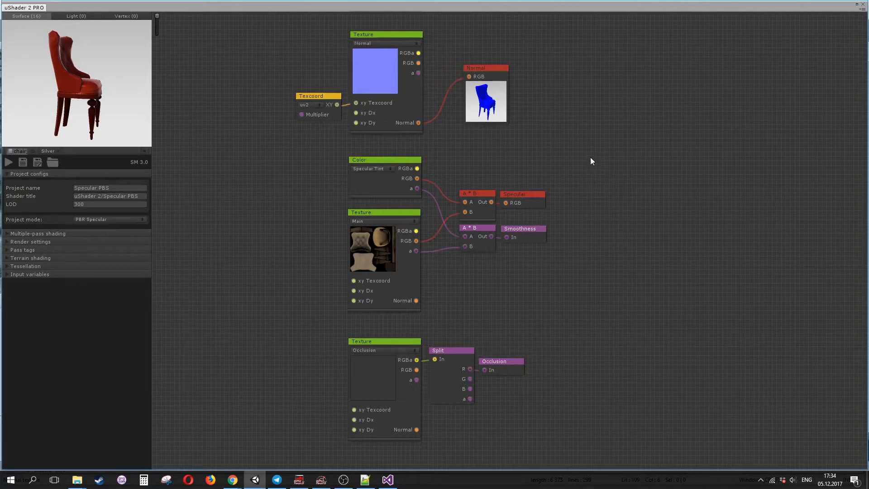
right_click(592, 125)
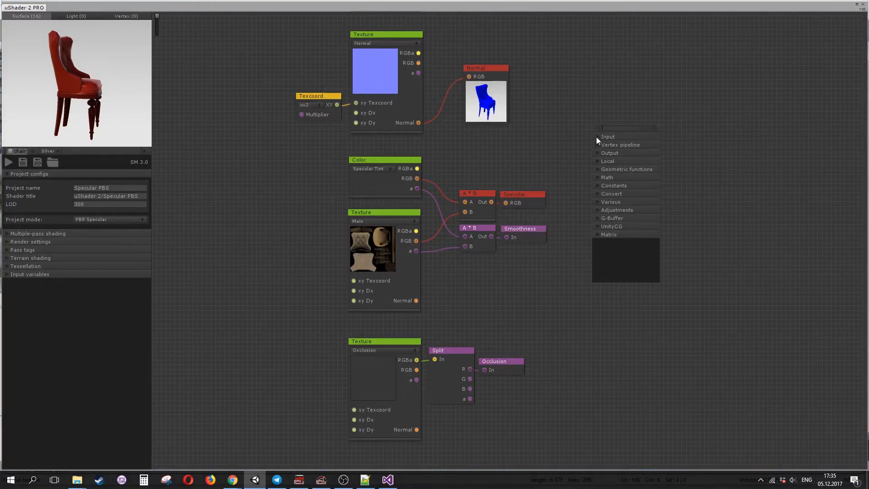
left_click(596, 200)
left_click(597, 200)
left_click(599, 185)
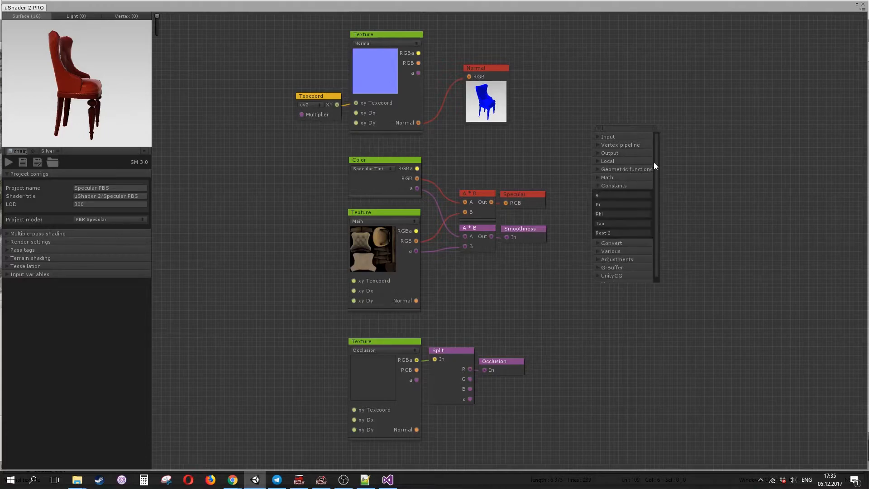
left_click(596, 187)
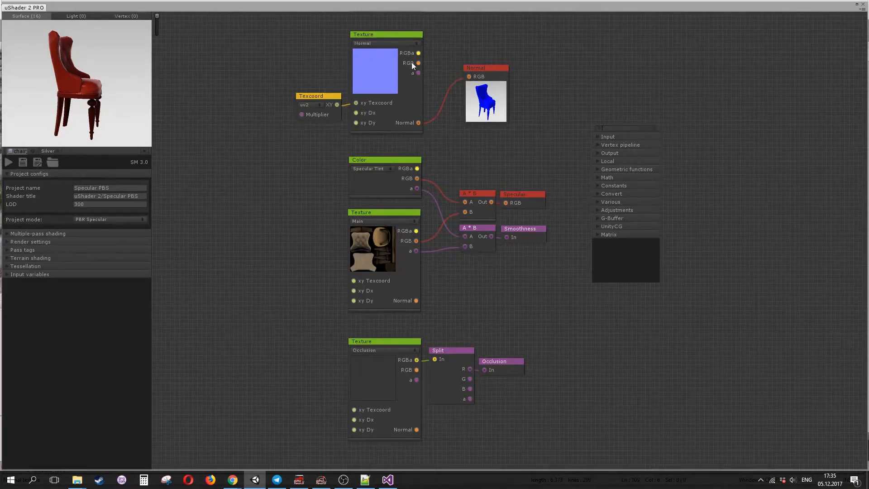
type("tex")
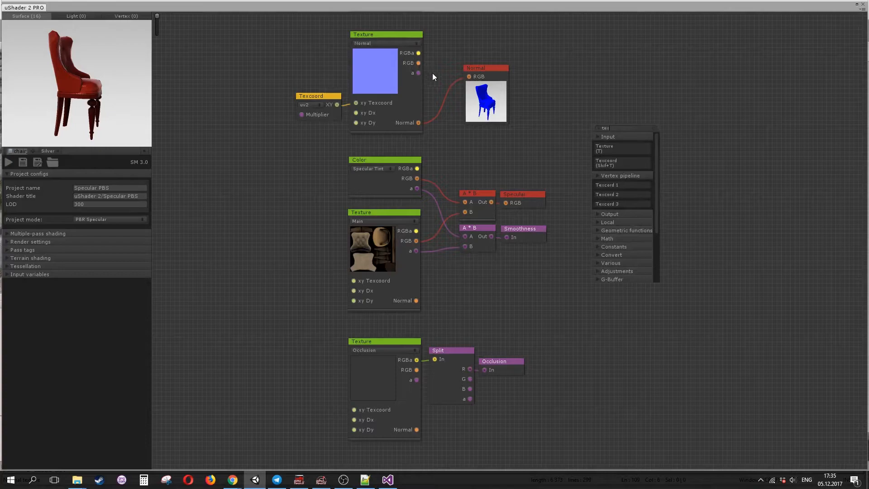
left_click(609, 147)
left_click_drag(617, 134, 637, 140)
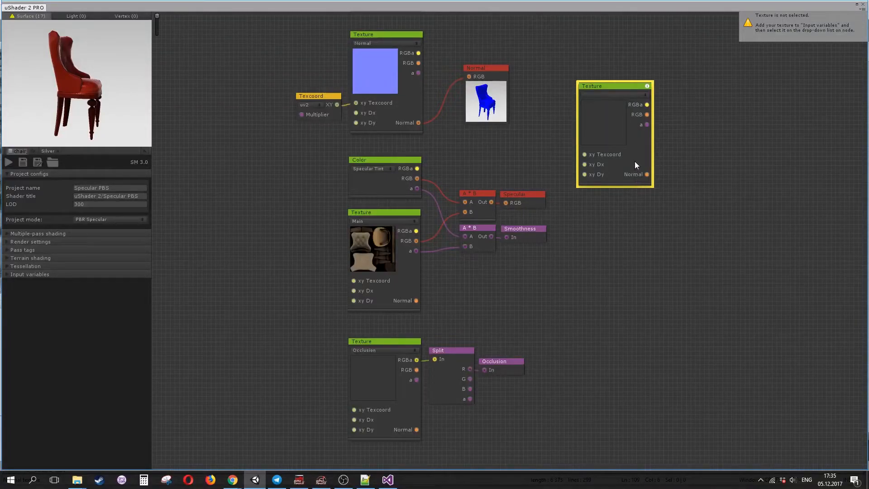
left_click_drag(635, 161, 634, 145)
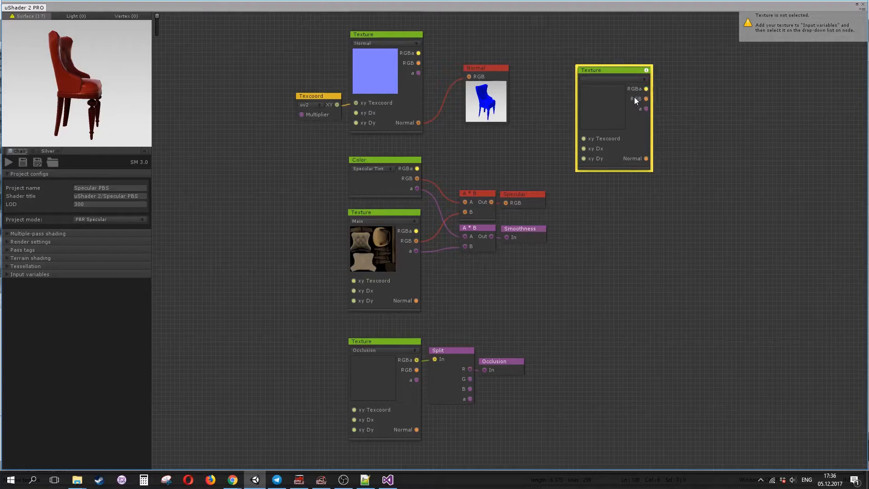
left_click_drag(625, 86, 792, 85)
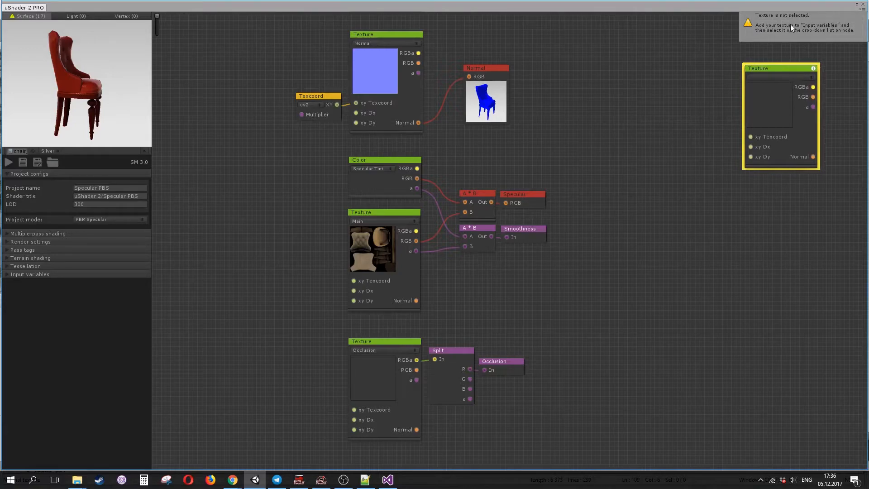
- Add a new texture input variable in the Textures section of the input variables
left_click(775, 77)
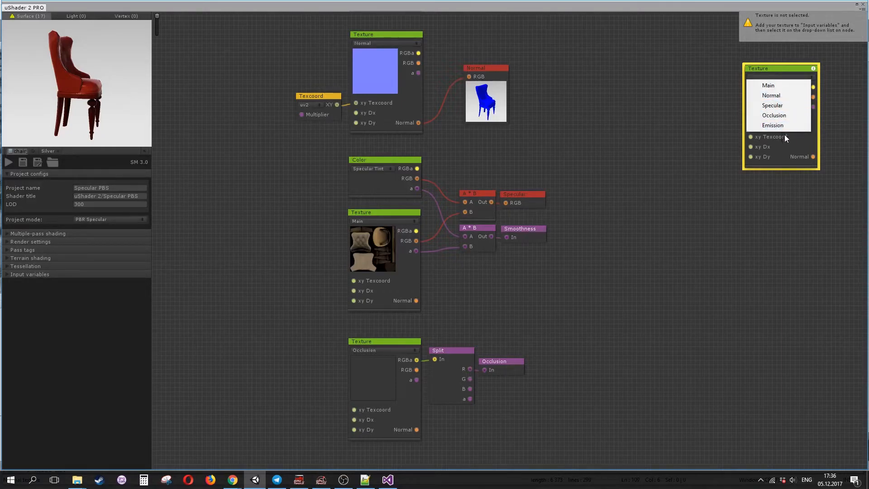
left_click(793, 144)
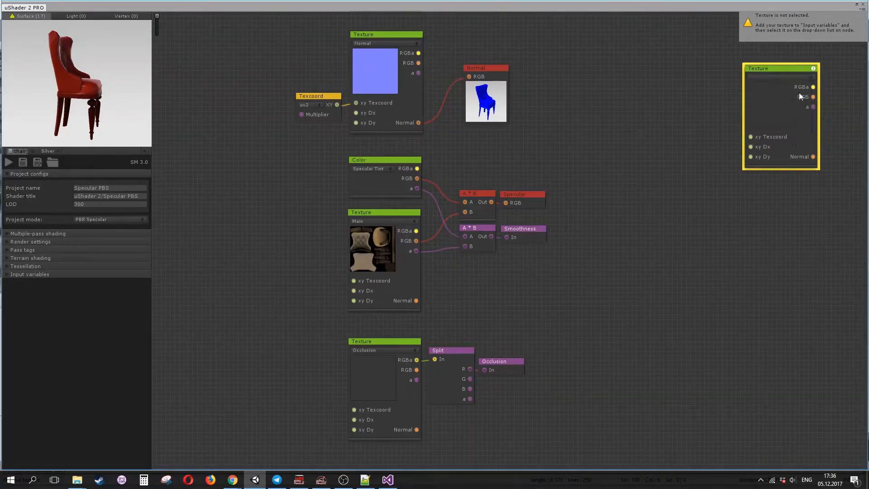
left_click(781, 77)
left_click(798, 150)
left_click_drag(799, 149, 672, 170)
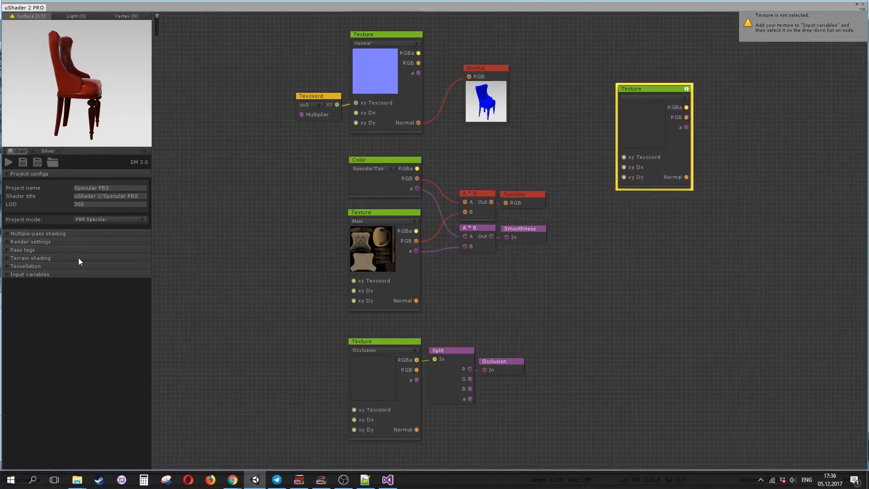
left_click(7, 275)
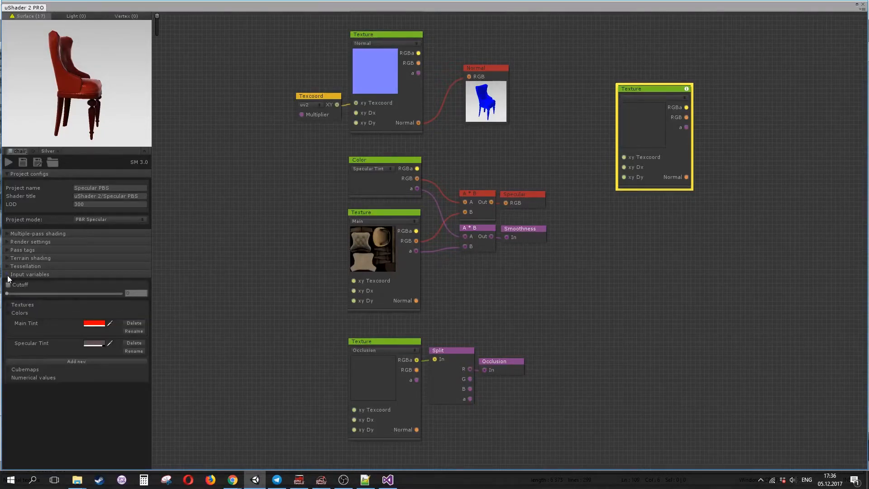
left_click(9, 305)
left_click_drag(147, 298, 145, 429)
left_click(91, 441)
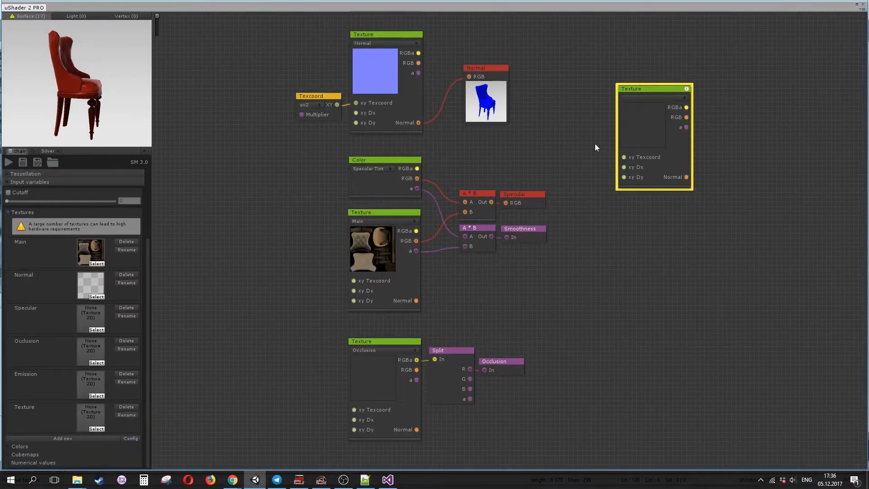
- Assign the new Texture variable to the new Texture node and rename that variable to Detail
left_click(632, 98)
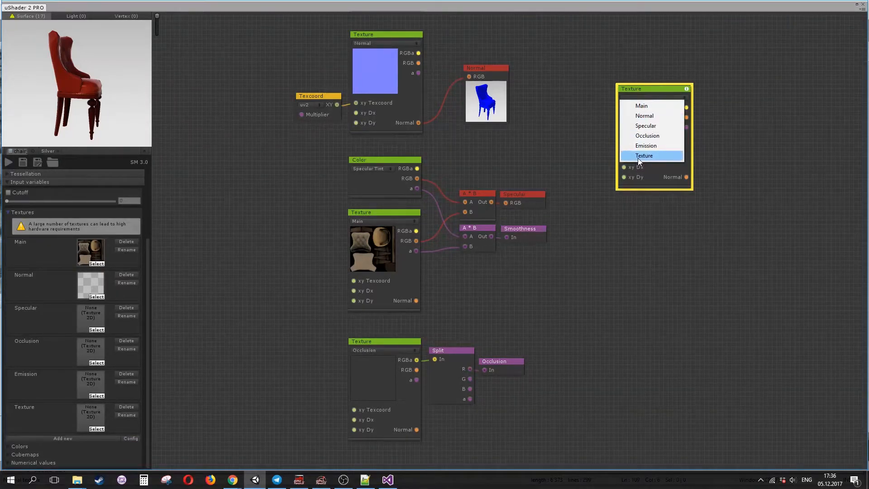
left_click(643, 155)
left_click(126, 414)
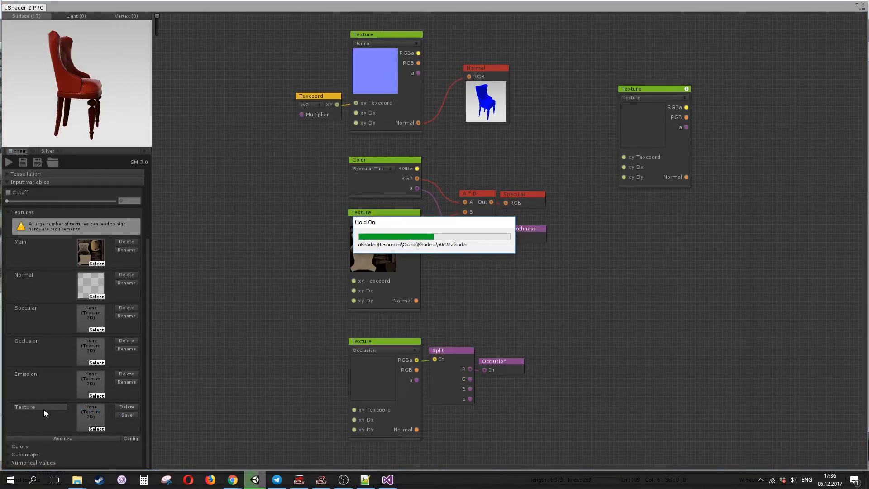
left_click(41, 407)
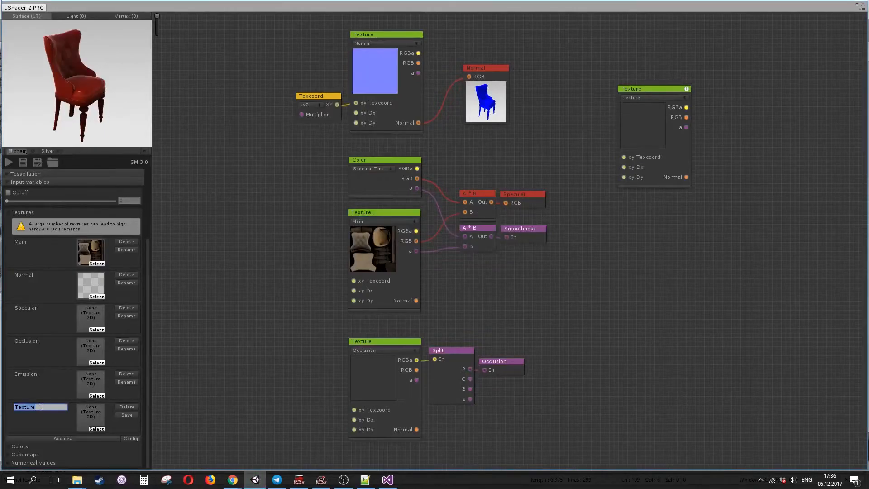
type("Detail")
left_click(126, 415)
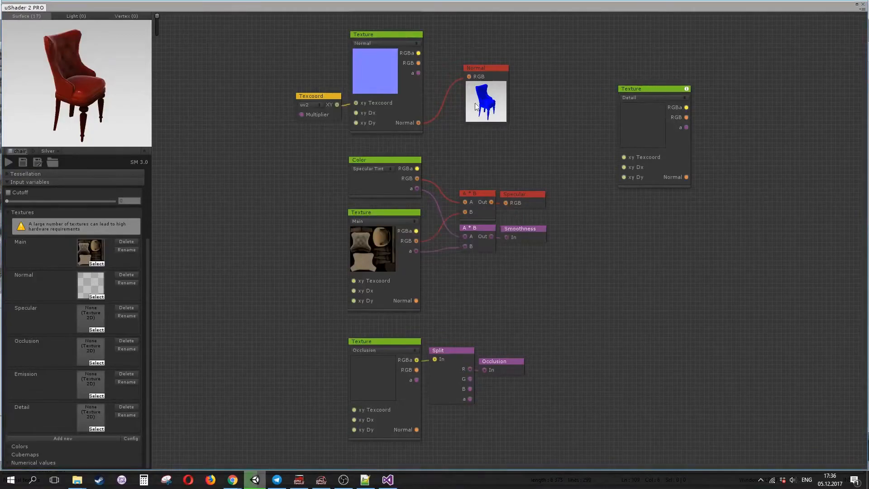
- Move the Detail texture node above the Main Tint colour node
middle_click_drag(556, 87, 630, 249)
left_click_drag(714, 251, 715, 253)
middle_click_drag(744, 218, 749, 326)
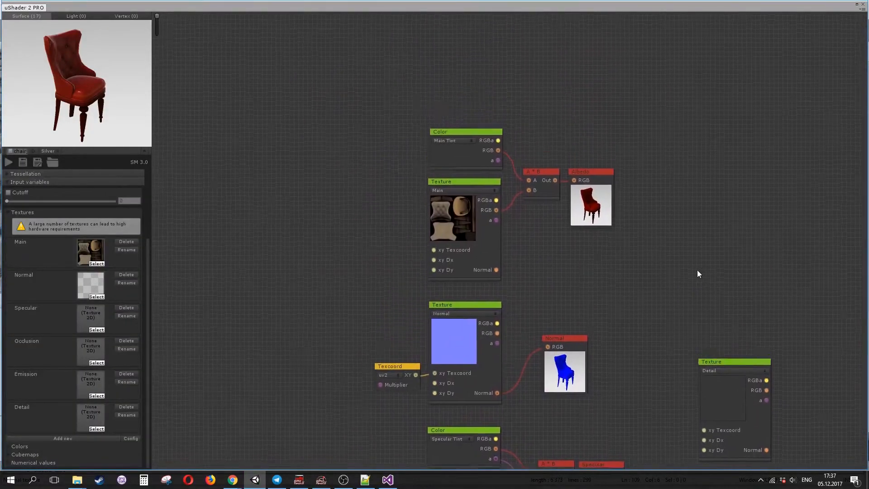
left_click_drag(736, 362, 465, 22)
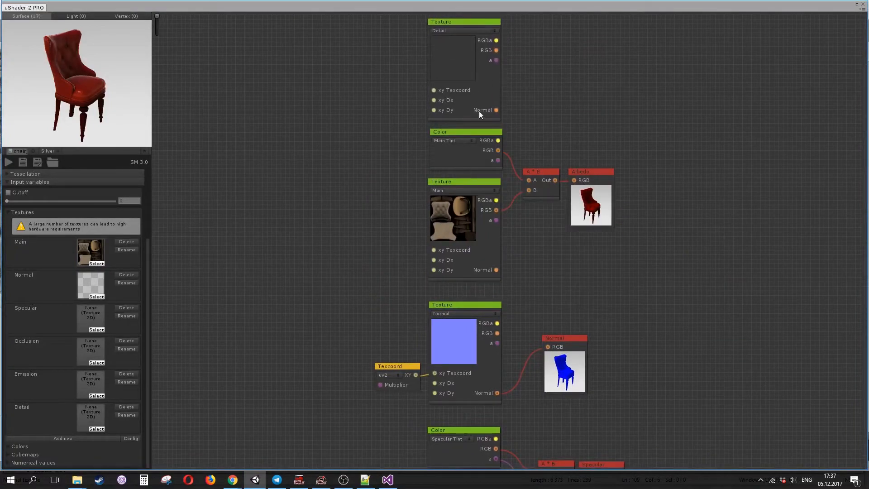
- Add a multiply node combining the Detail texture's RGB with the tinted Main result, and move the Albedo output beside it
key("m")
left_click_drag(530, 242, 595, 113)
left_click_drag(591, 126, 592, 131)
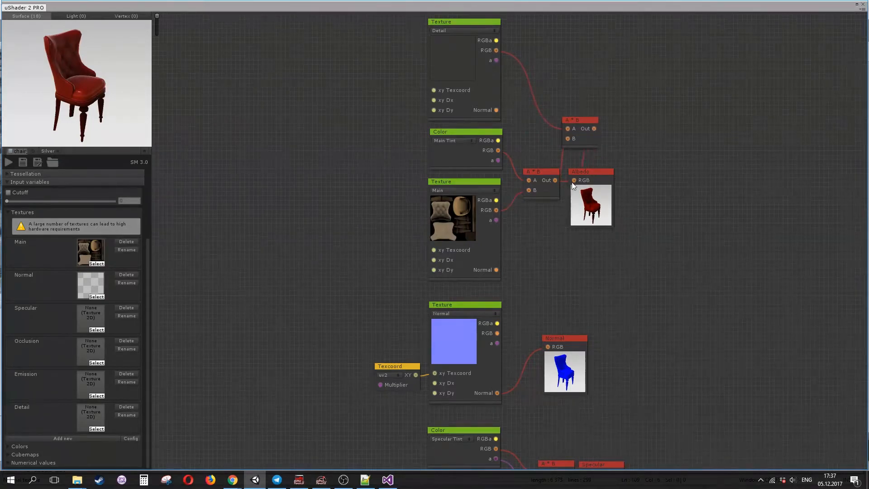
left_click_drag(591, 175, 645, 127)
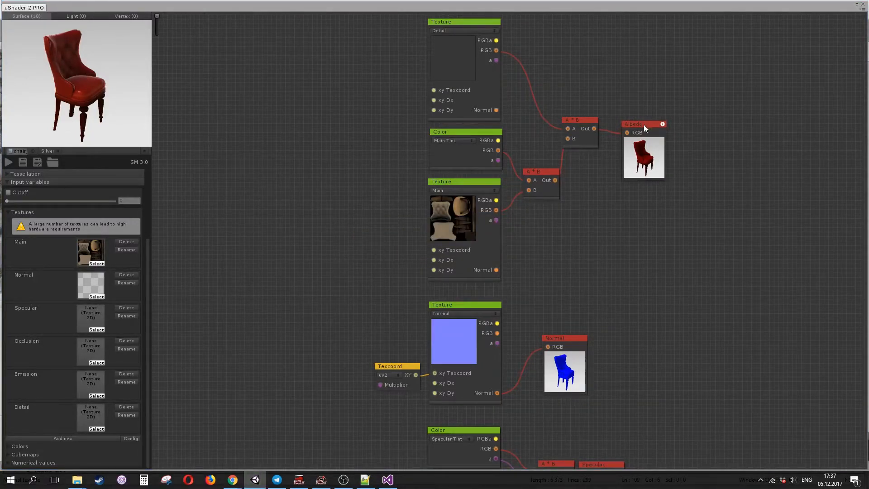
left_click_drag(644, 124, 634, 121)
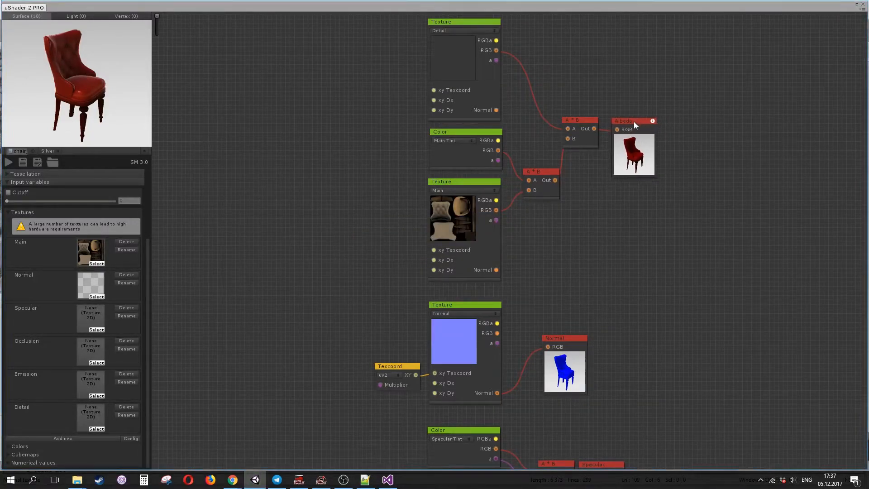
- Pick a texture for the Detail input variable from the texture asset list
left_click(95, 429)
left_click_drag(695, 197, 694, 258)
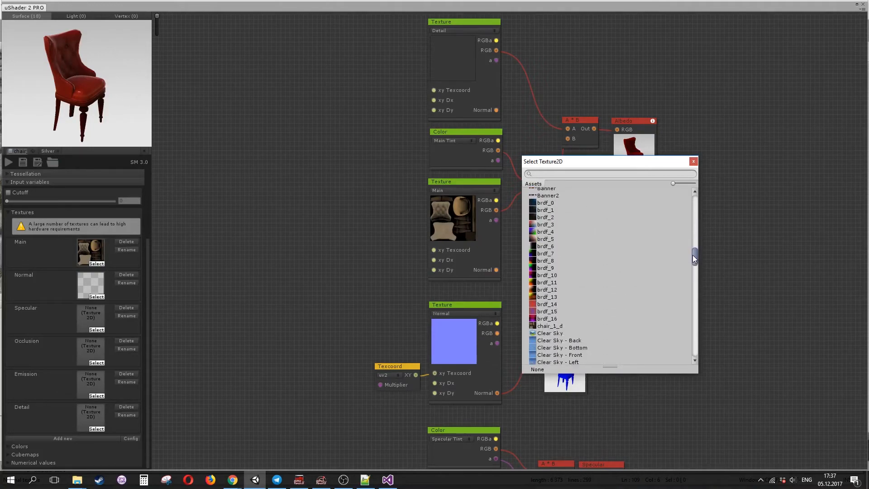
double_click(550, 317)
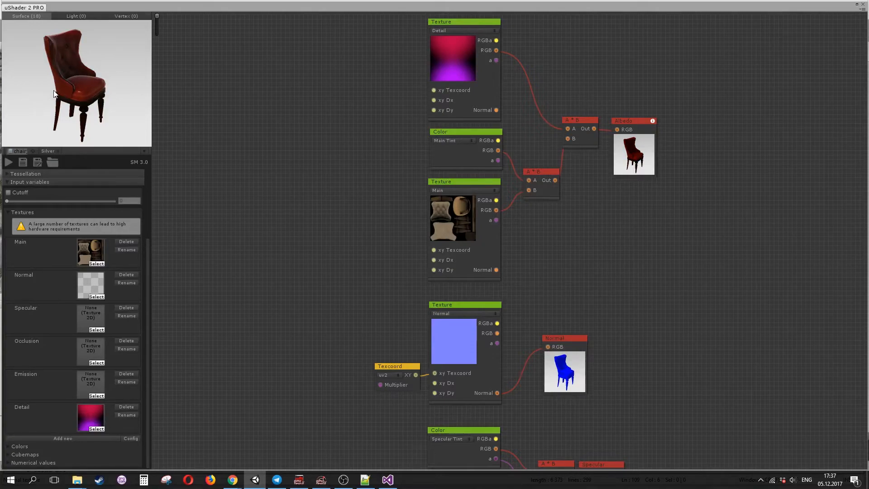
- Connect the new multiply node's output to the Albedo input and reposition the Albedo node
left_click(594, 130)
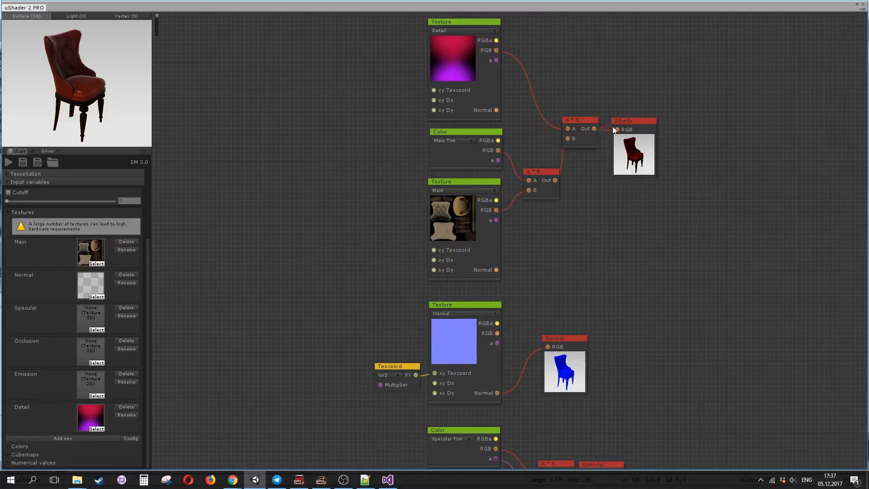
left_click_drag(618, 129, 644, 124)
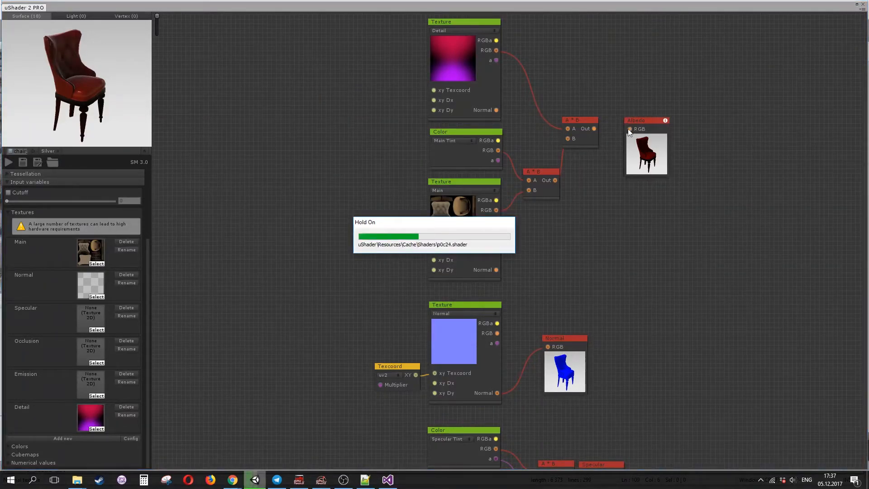
left_click_drag(628, 128, 591, 130)
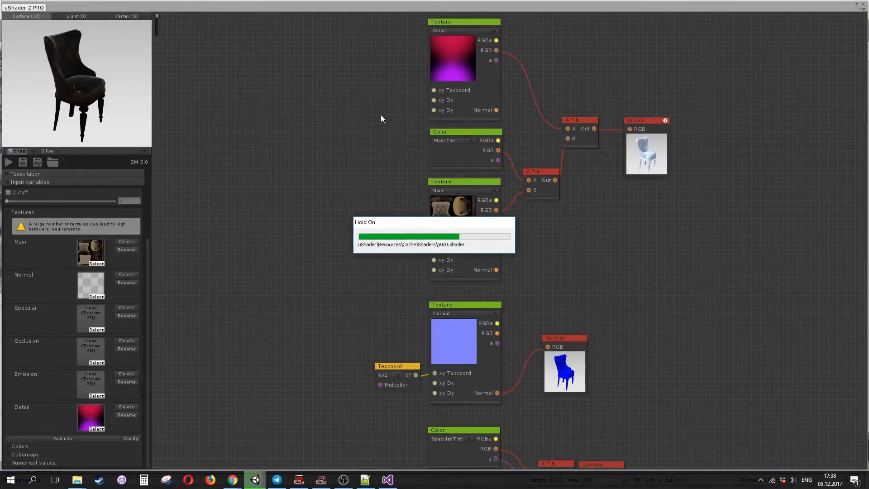
- Open the big preview, orbit the chair to inspect the detailed albedo, and close the preview
left_click(647, 155)
left_click_drag(646, 151, 793, 64)
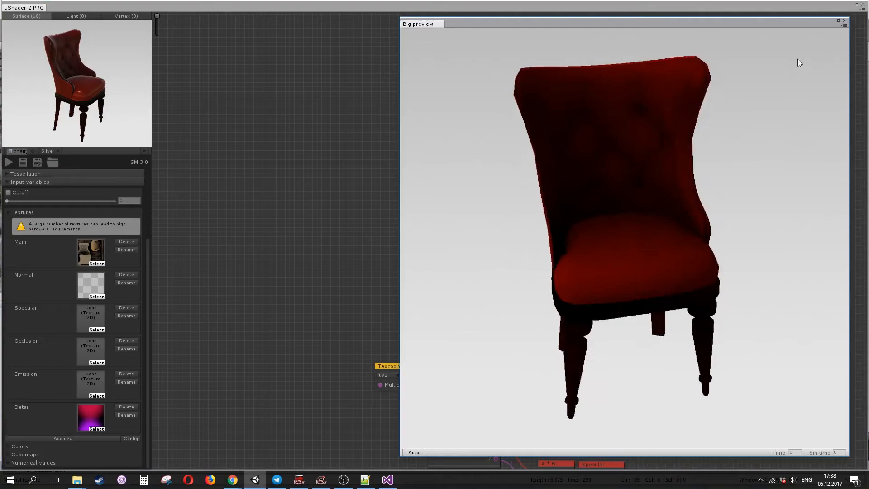
left_click(844, 20)
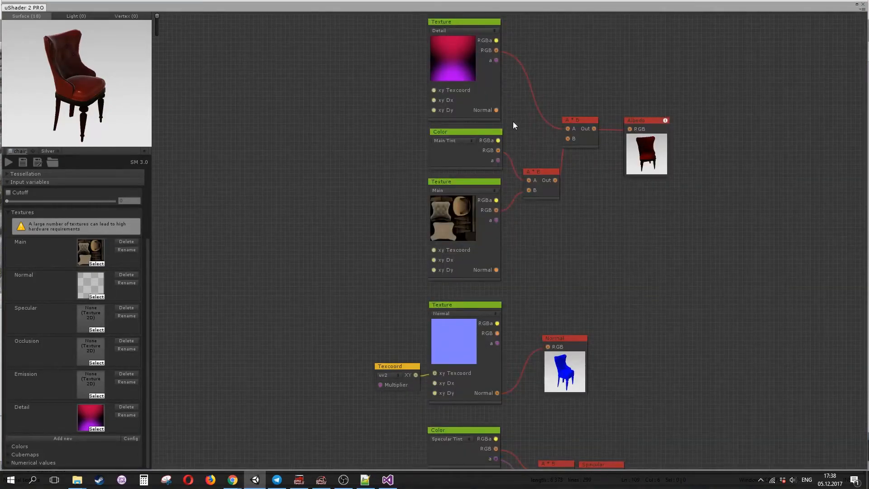
- Delete the specular branch: Specular Tint color, second Main texture, both multiply nodes and the Specular and Smoothness outputs
left_click_drag(286, 72, 284, 78)
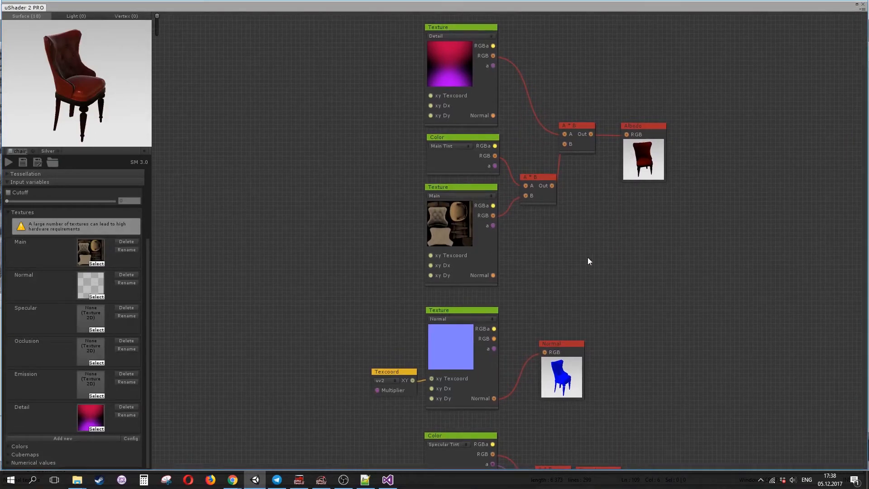
left_click_drag(589, 258, 570, 174)
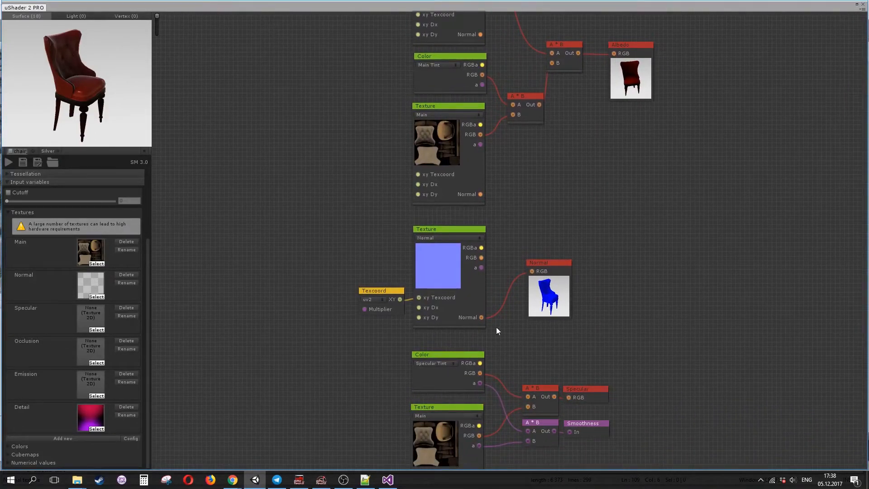
left_click_drag(558, 360, 544, 280)
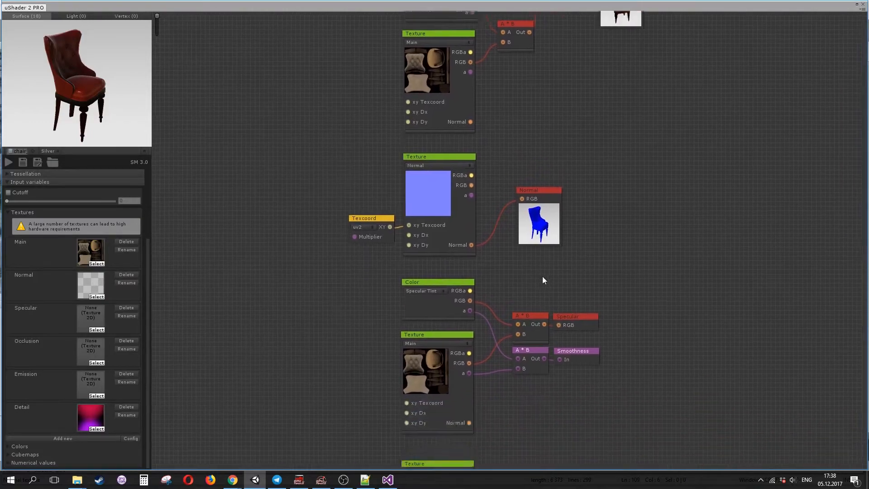
left_click_drag(348, 309, 328, 337)
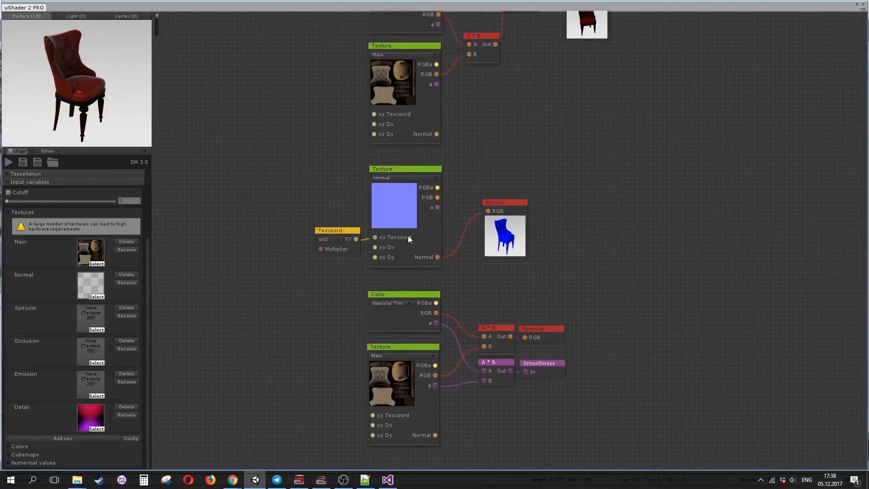
left_click_drag(482, 146, 501, 136)
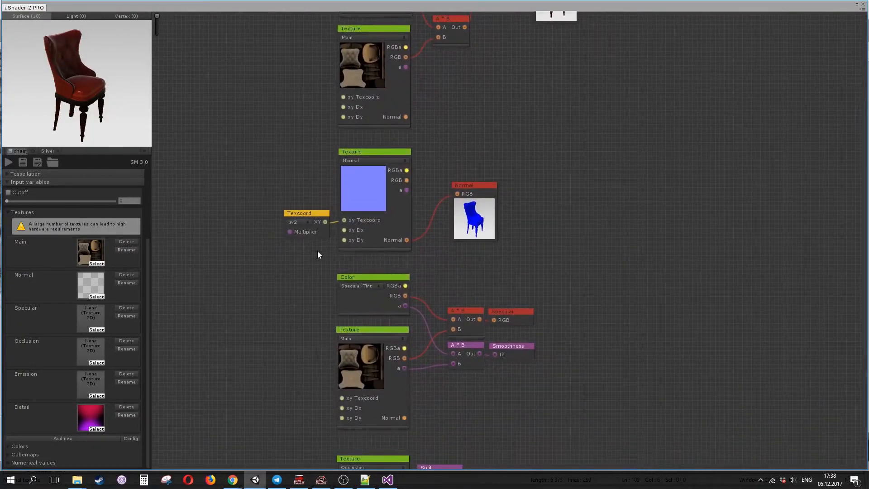
left_click_drag(317, 266, 580, 433)
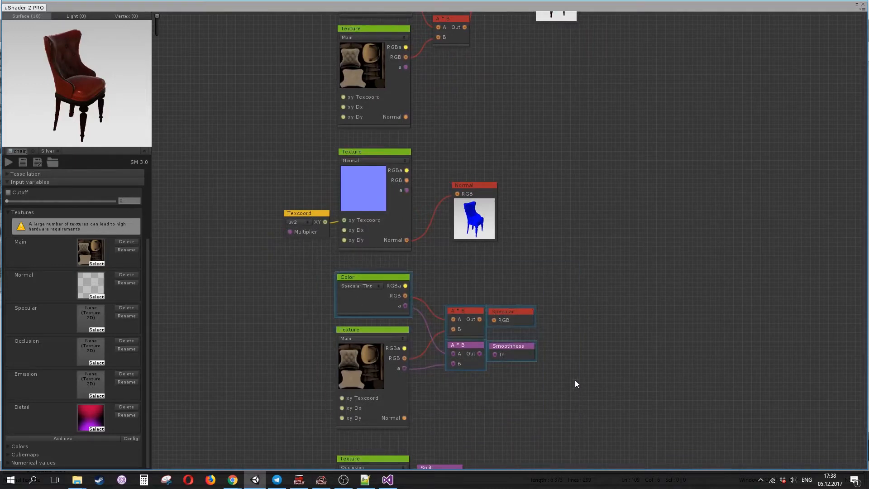
key("Delete")
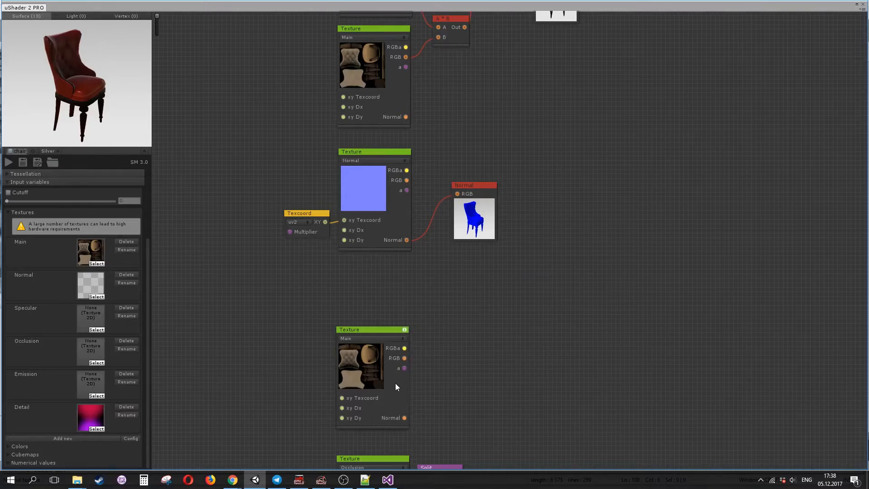
key("Delete")
- Delete the Main Tint color node and connect the Main texture's RGB to the freed multiply input
middle_click_drag(593, 172, 572, 343)
middle_click_drag(571, 217, 590, 283)
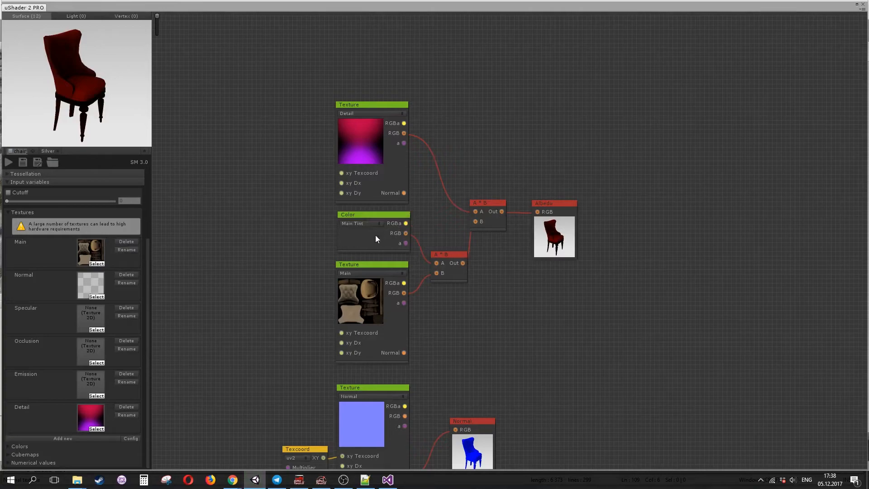
left_click(396, 240)
key("Delete")
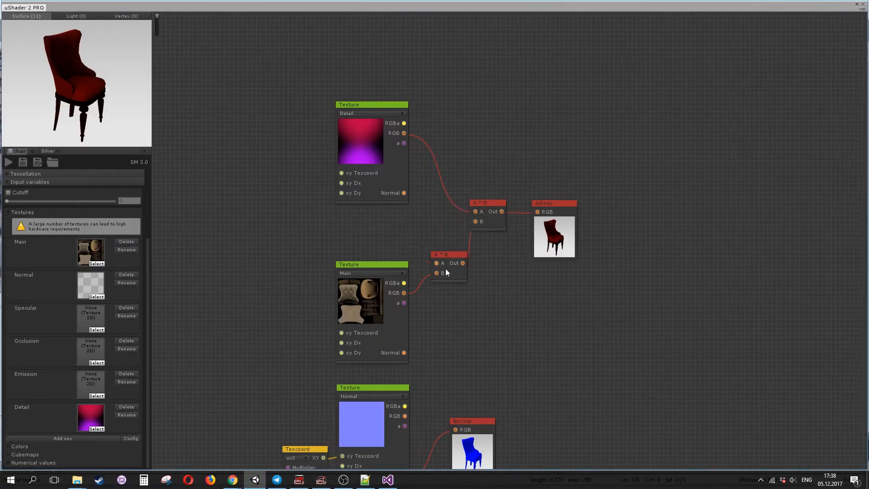
left_click_drag(437, 263, 406, 294)
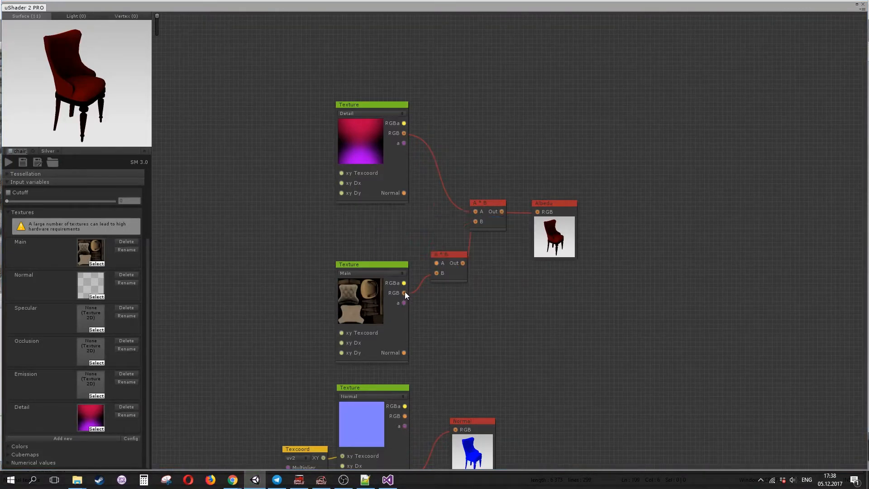
- Open the big preview twice, orbiting the chair to inspect the untinted detailed albedo, and close it
mouse_move(81, 83)
left_mouse_down()
mouse_move(138, 78)
mouse_move(102, 72)
mouse_move(33, 83)
mouse_move(189, 73)
mouse_move(107, 86)
mouse_move(91, 79)
left_mouse_up()
double_click(92, 79)
left_click_drag(720, 233, 369, 163)
left_click_drag(693, 169, 573, 264)
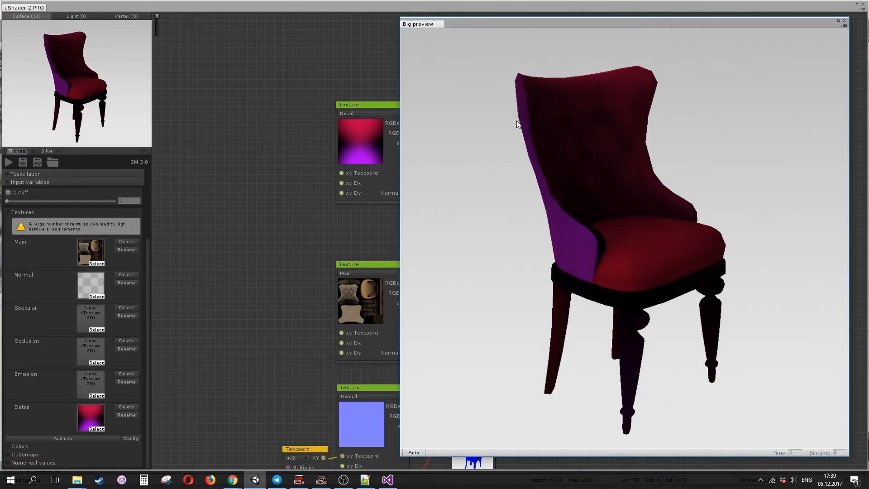
left_click(845, 21)
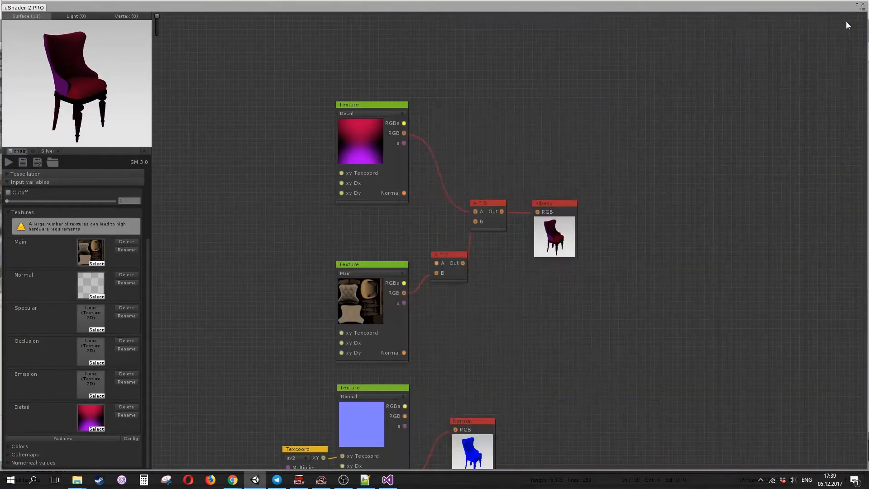
double_click(125, 94)
left_click_drag(770, 186, 228, 165)
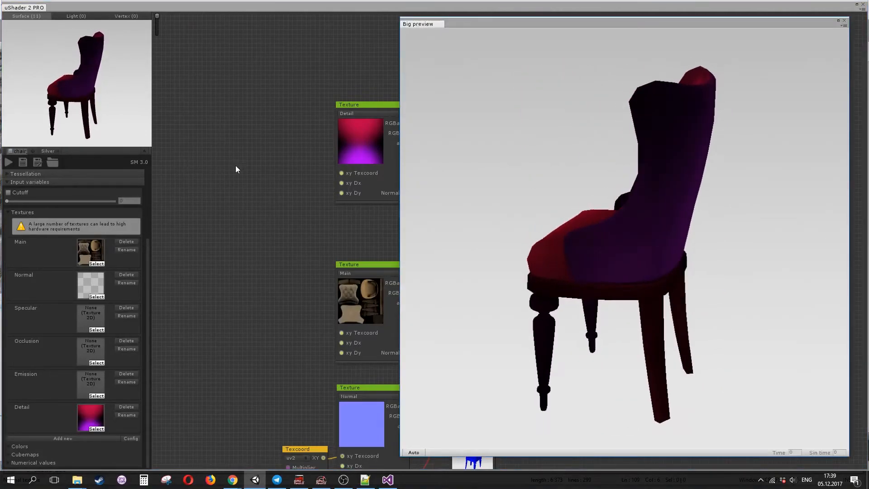
left_click_drag(544, 160, 722, 184)
left_click_drag(688, 128, 660, 132)
left_click_drag(650, 195, 605, 122)
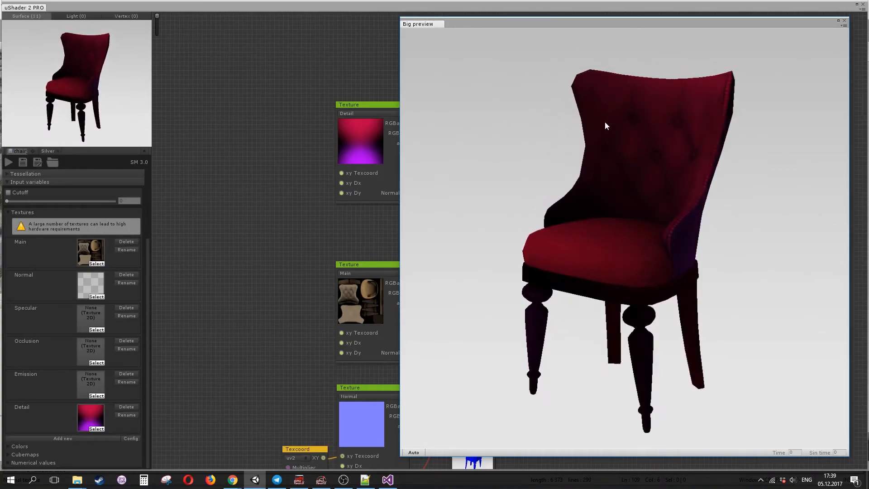
left_click(844, 21)
- Reposition the Detail texture node just above the Main texture node
middle_click_drag(364, 229, 414, 189)
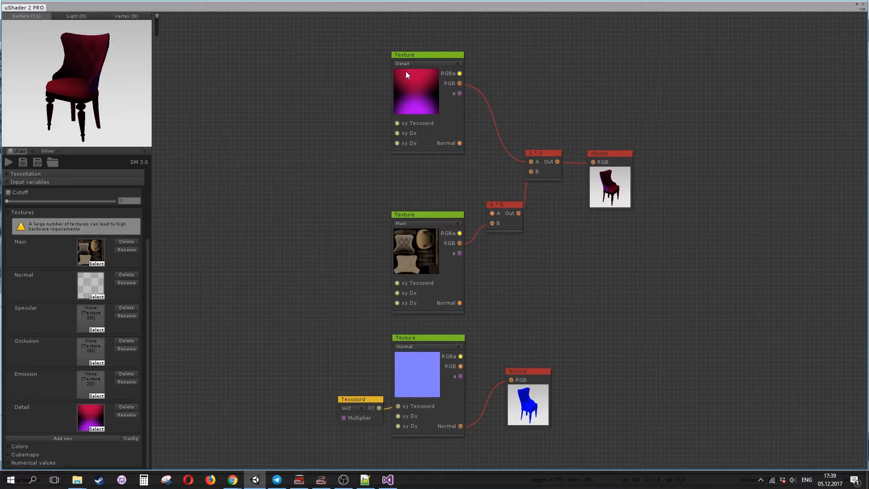
left_click_drag(435, 54, 485, 217)
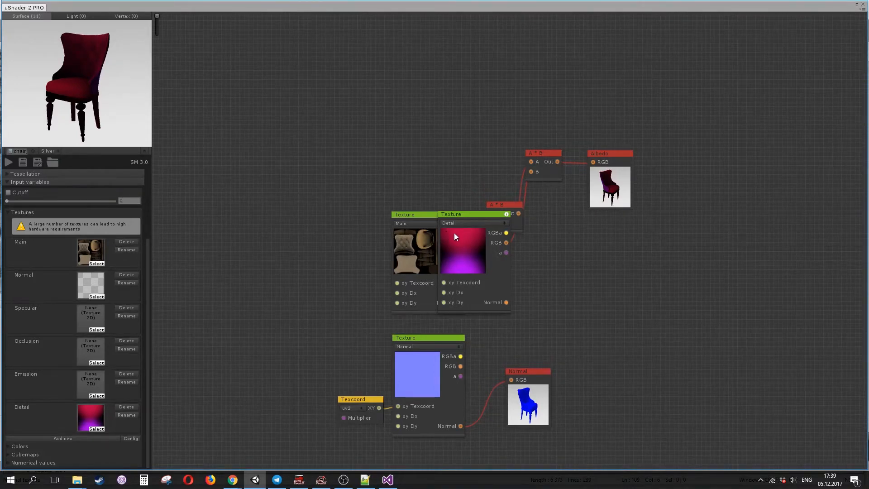
left_click_drag(480, 219, 437, 106)
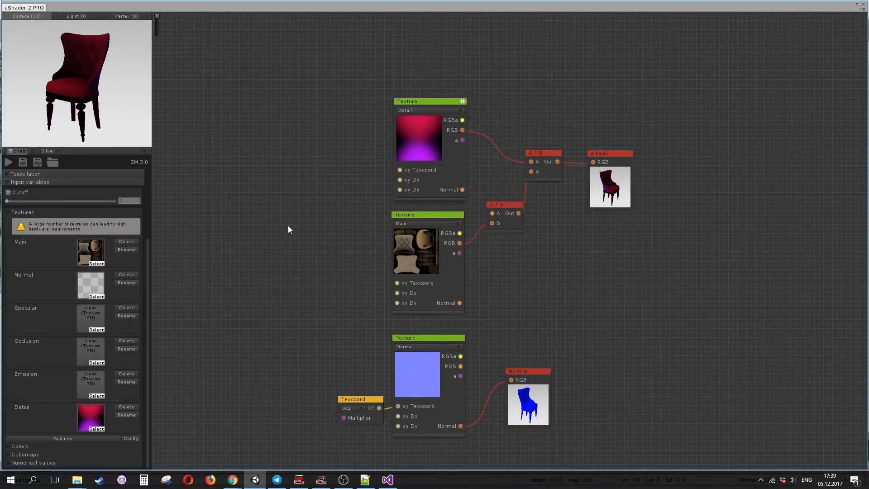
left_click(51, 151)
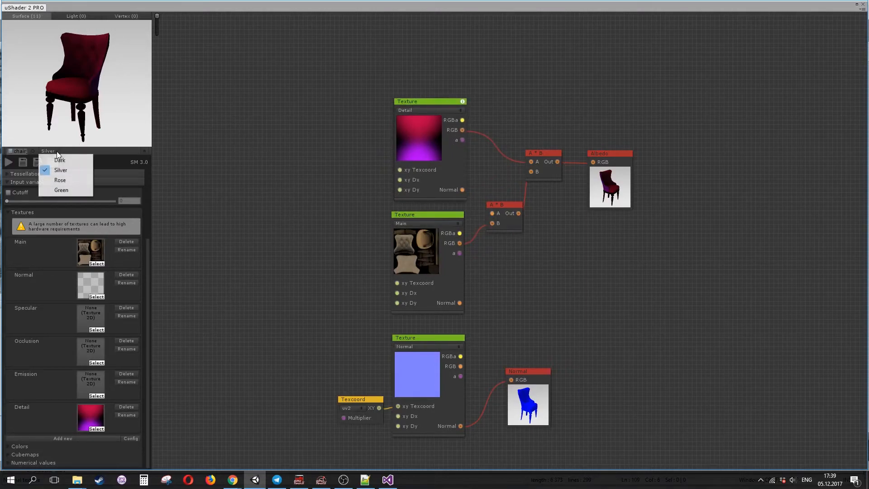
left_click(64, 159)
left_click_drag(201, 7, 234, 70)
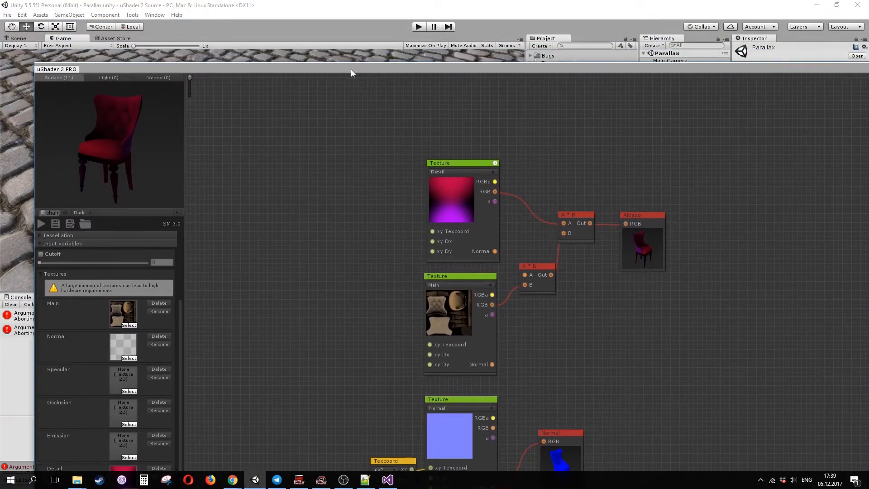
left_click_drag(352, 70, 300, 60)
- Open the uShader settings and set the left control panel theme to Standard, then close the settings
left_click(133, 15)
mouse_move(157, 26)
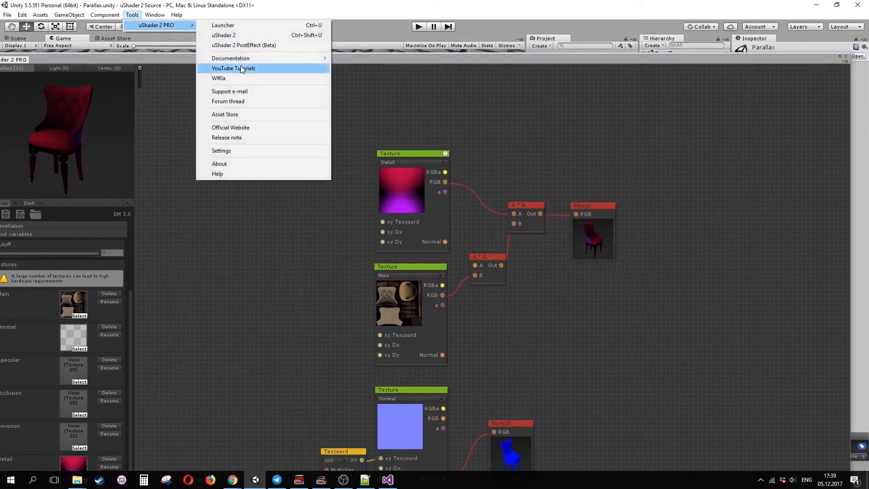
left_click(257, 152)
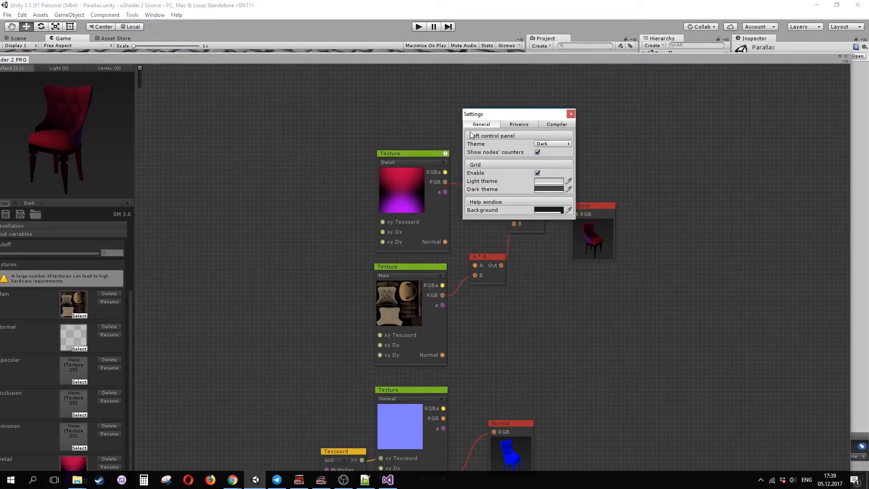
left_click(566, 144)
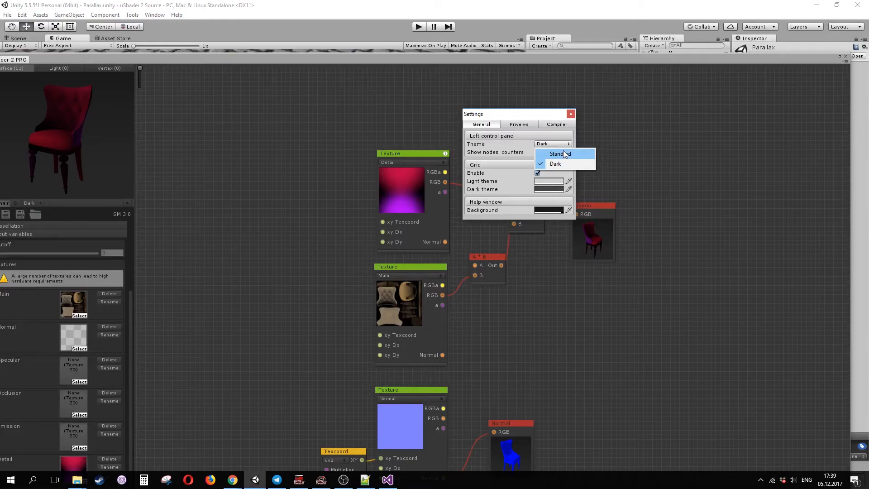
left_click(563, 153)
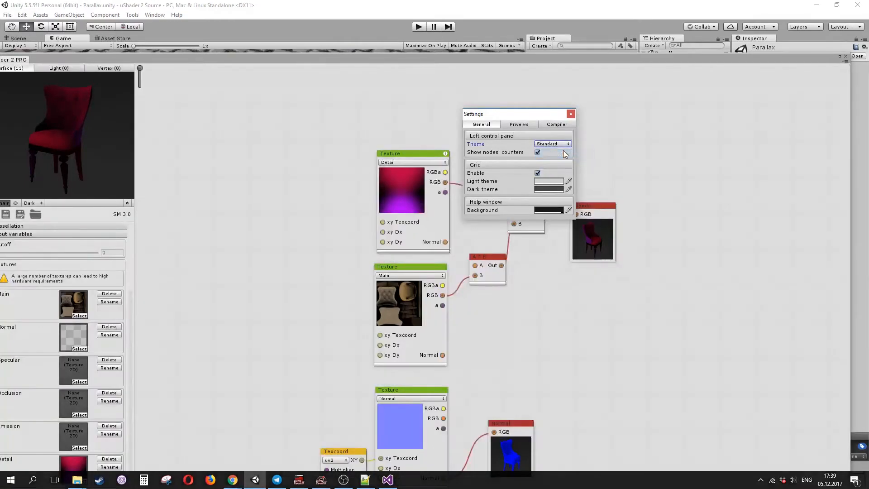
left_click(570, 114)
- Maximize the editor window and set the preview background preset to Silver
key("shift+space")
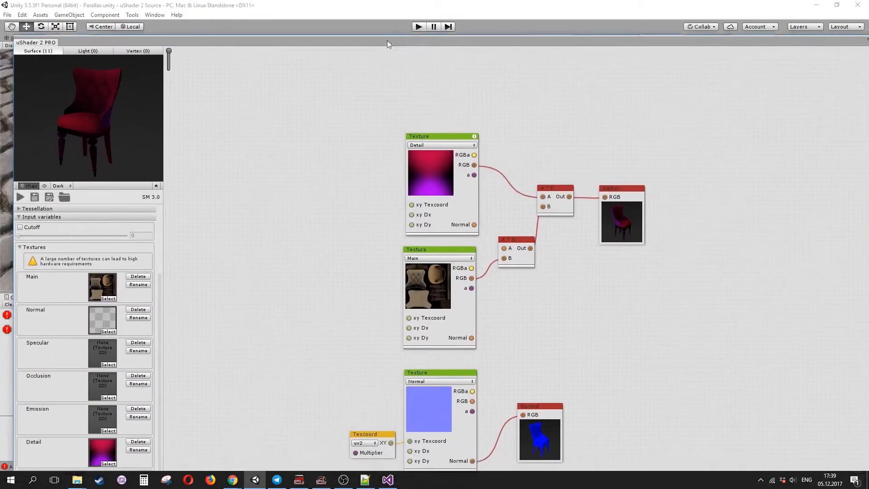
left_click_drag(371, 20, 374, 15)
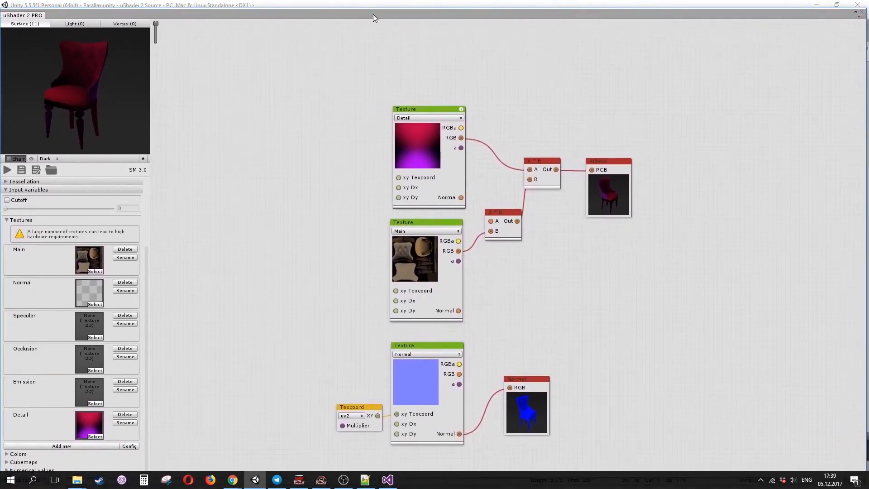
left_click(48, 158)
left_click(65, 175)
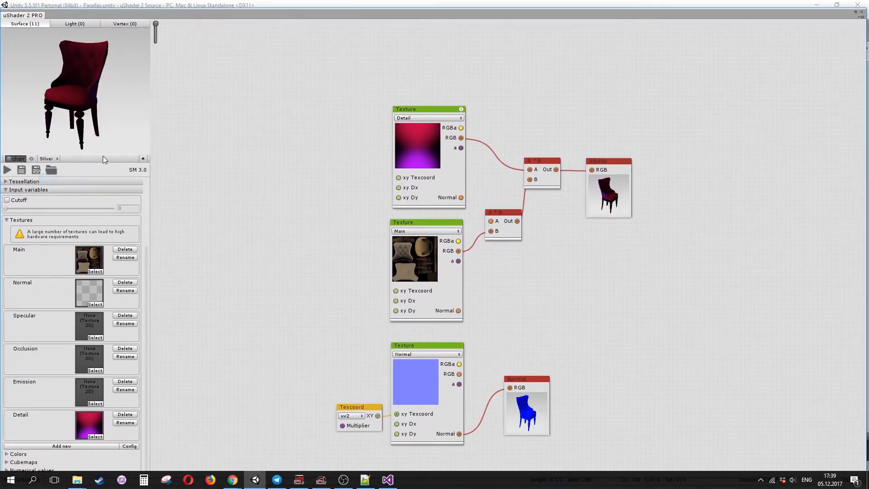
mouse_move(299, 14)
left_mouse_down()
mouse_move(312, 86)
mouse_move(305, 10)
left_mouse_up()
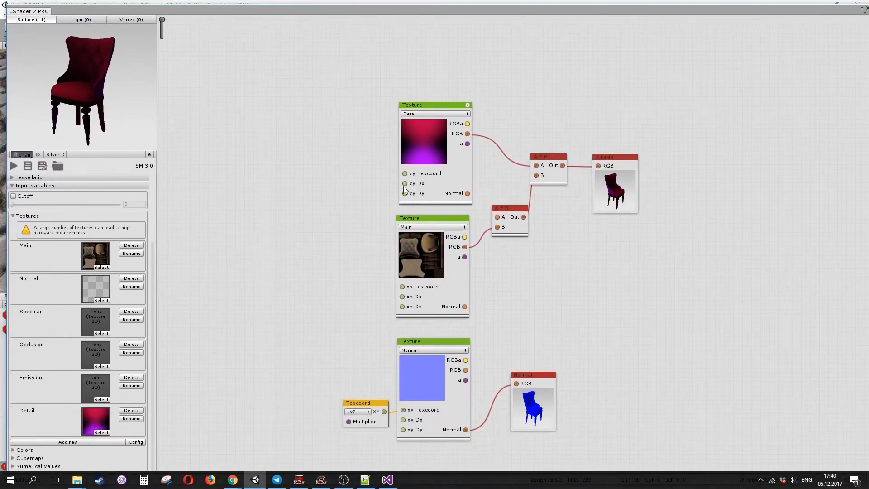
- Collapse the Textures and Input variables sections of the control panel
middle_click_drag(625, 329, 509, 301)
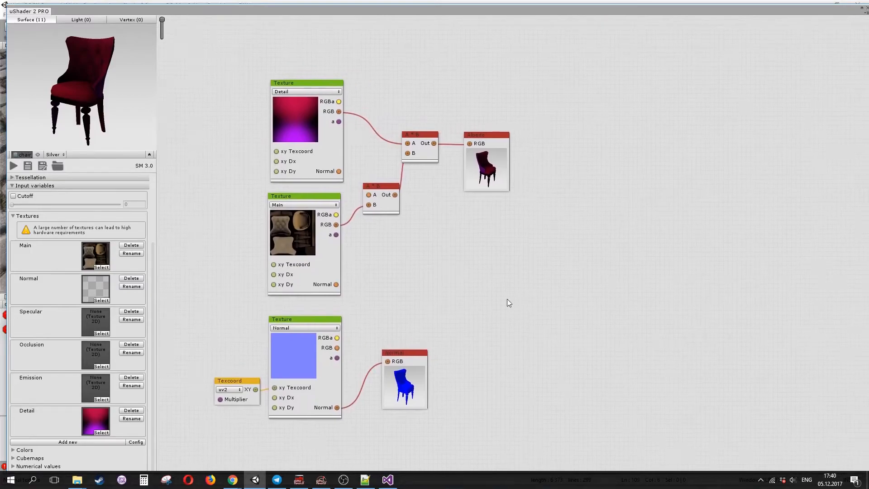
left_click(14, 216)
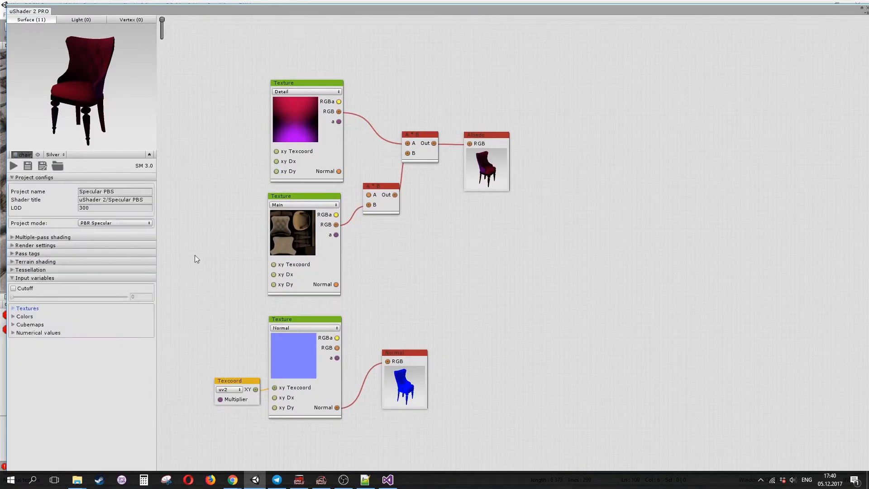
left_click(13, 278)
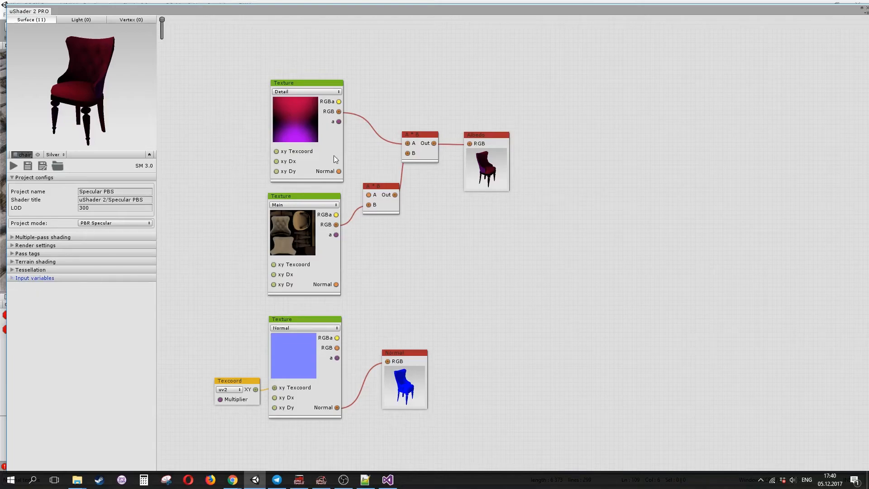
left_click(149, 156)
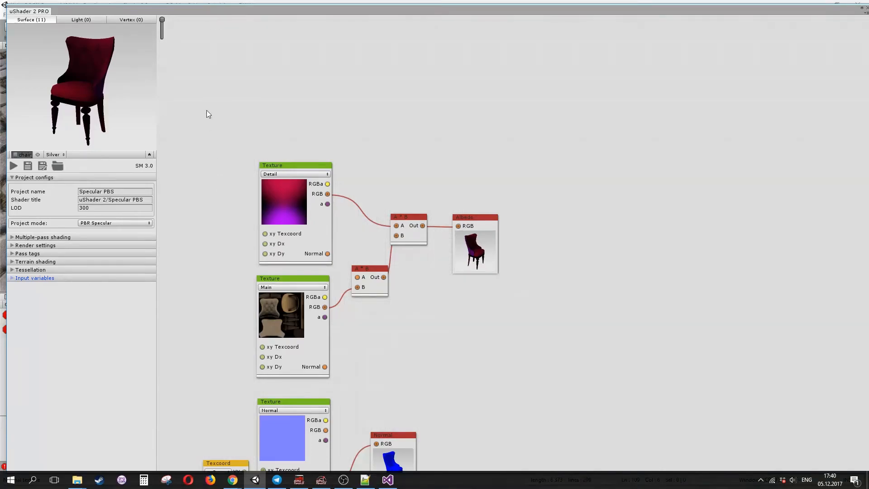
left_click_drag(208, 112, 648, 258)
left_click_drag(285, 155, 485, 213)
left_click_drag(302, 190, 728, 281)
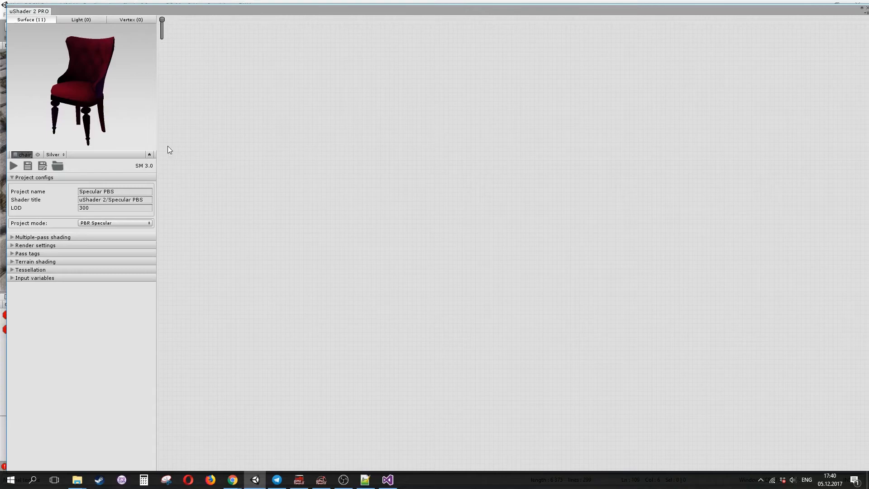
left_click(150, 154)
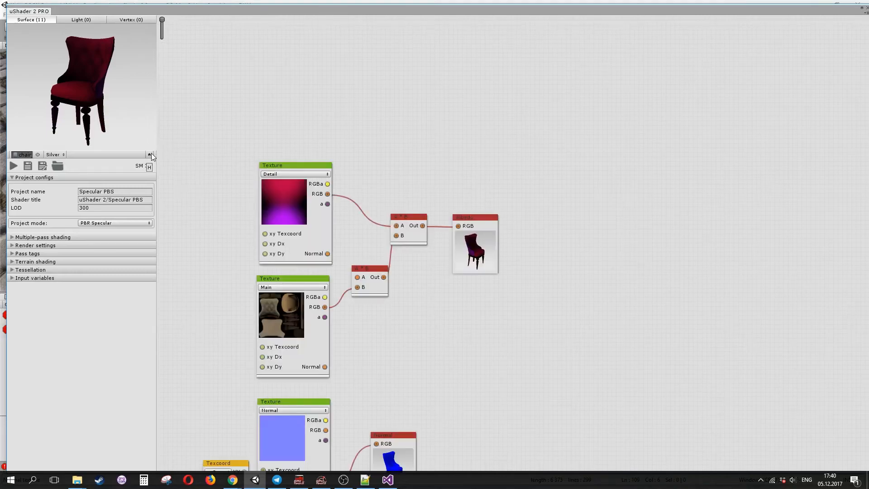
left_click_drag(410, 389, 392, 293)
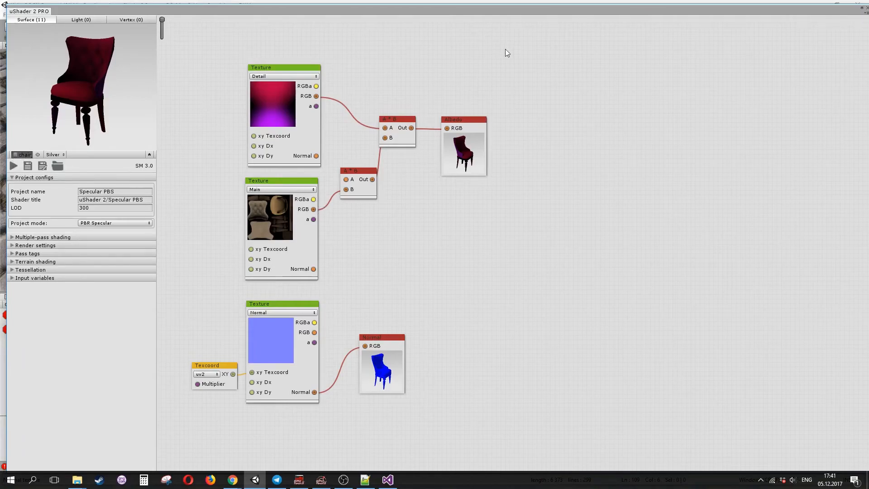
left_click_drag(145, 90, 184, 85)
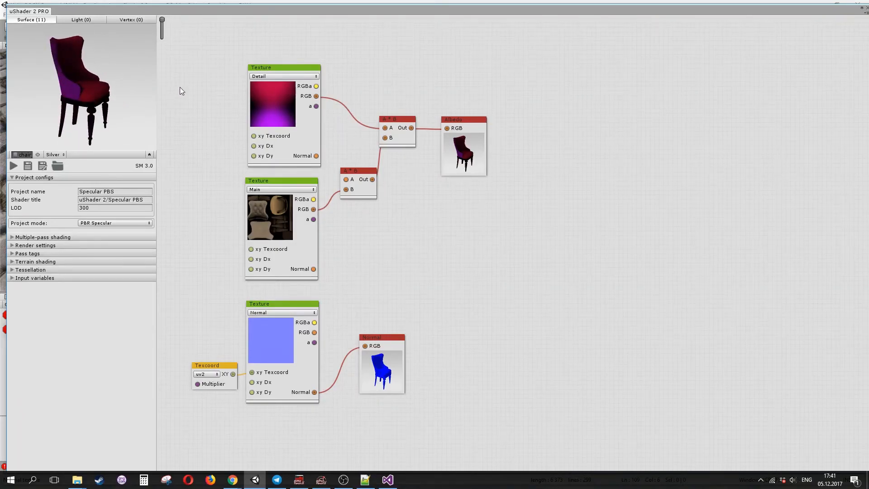
- Save the shader project and review the available project mode options, keeping PBR Specular
left_click(27, 167)
left_click(150, 167)
left_click(104, 224)
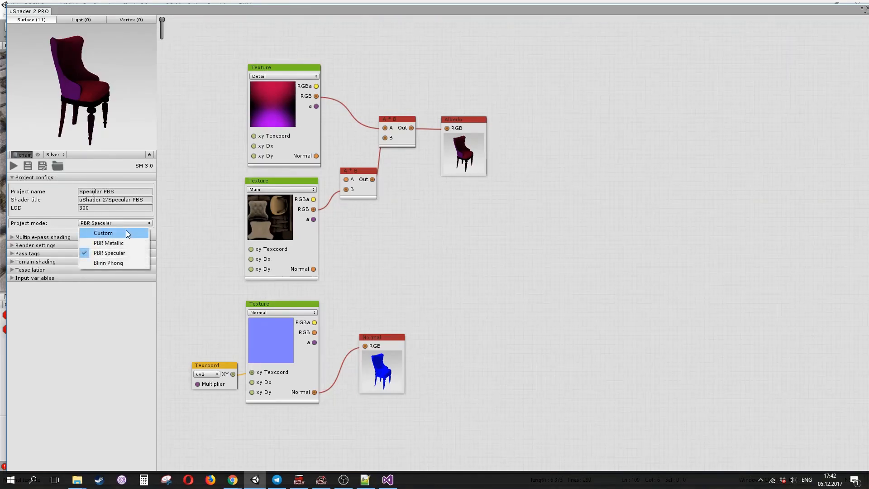
left_click(181, 216)
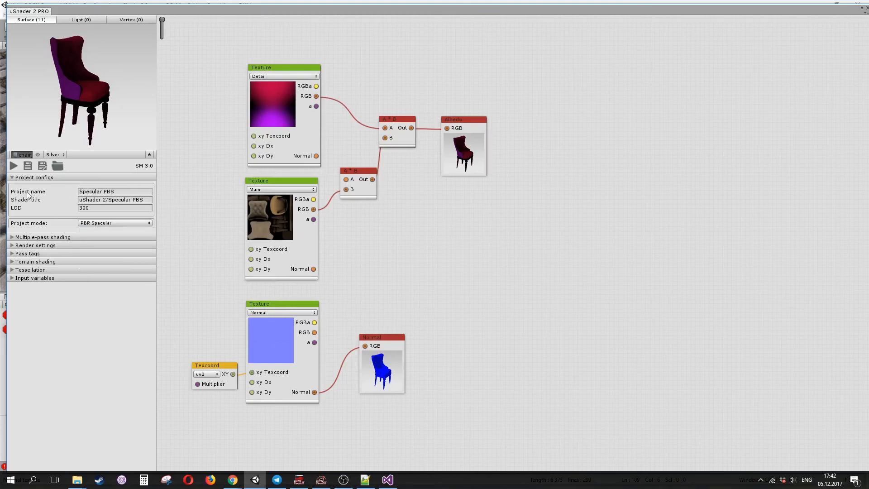
- Restore the editor window and inspect the shader list of the Translucent Highlight + Outline material
left_click(121, 191)
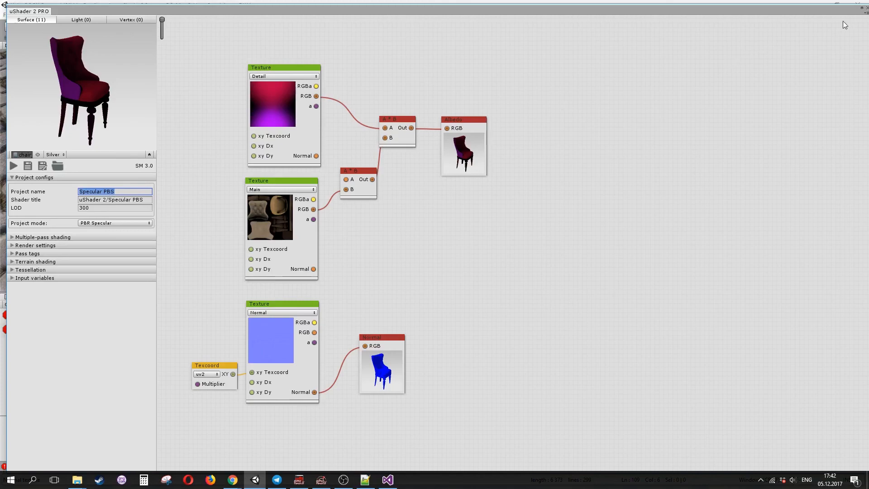
double_click(791, 9)
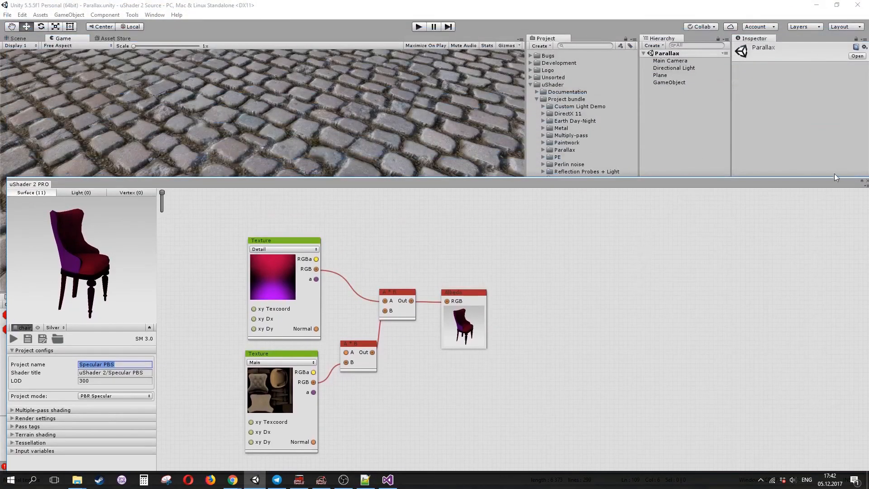
left_click_drag(701, 181, 704, 303)
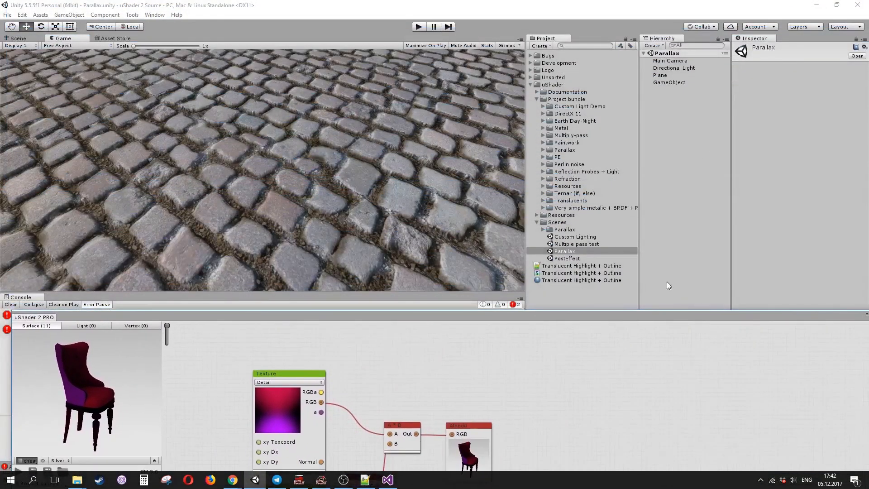
left_click(612, 280)
left_click(806, 56)
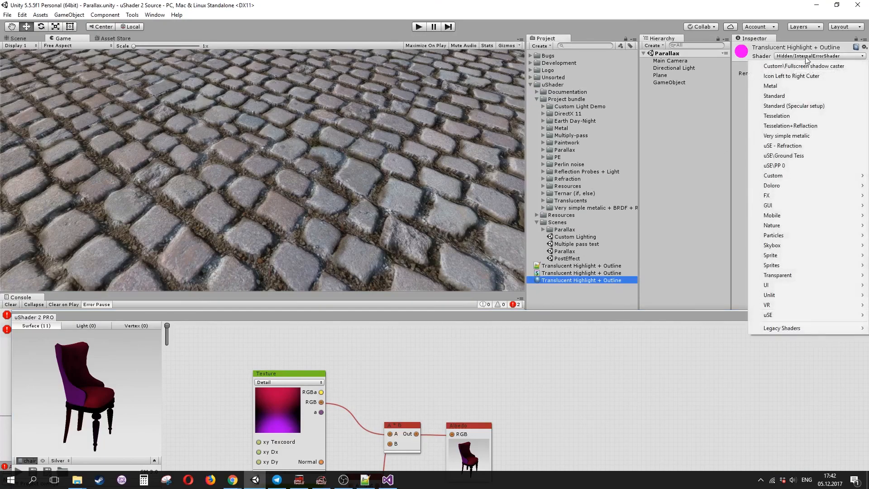
left_click_drag(683, 314, 697, 34)
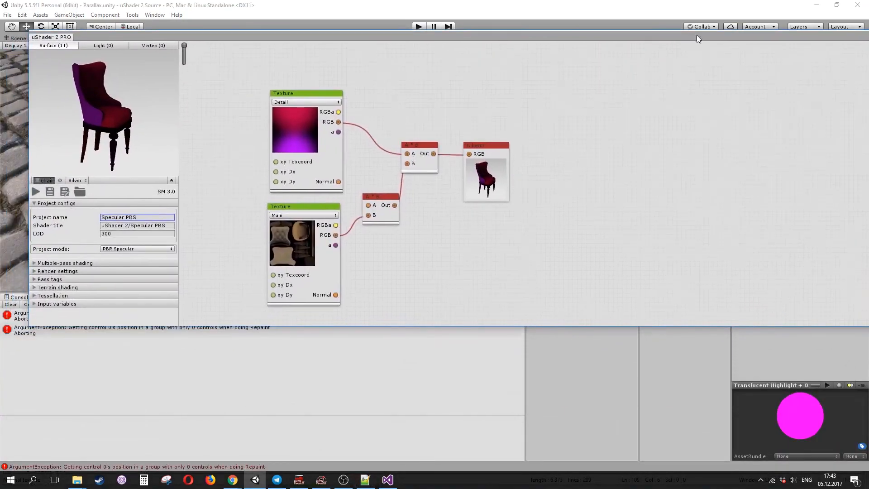
- Expand the Multiple-pass shading section of the control panel
left_click(129, 225)
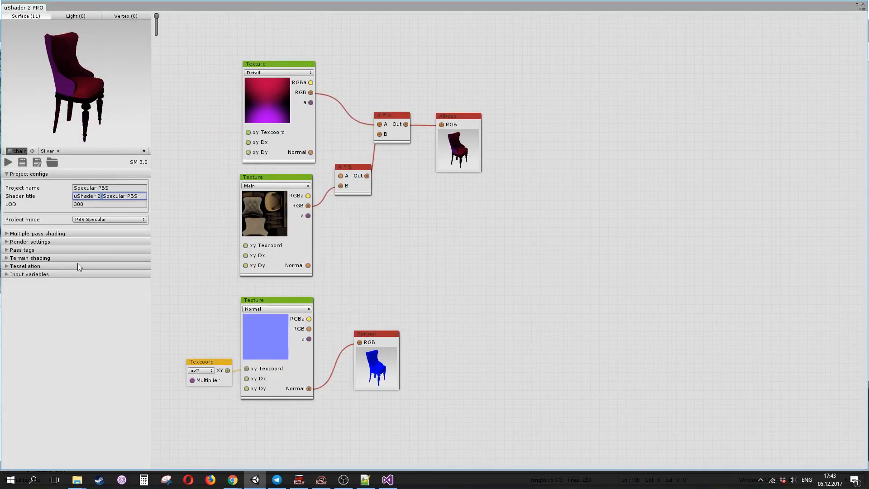
left_click(6, 234)
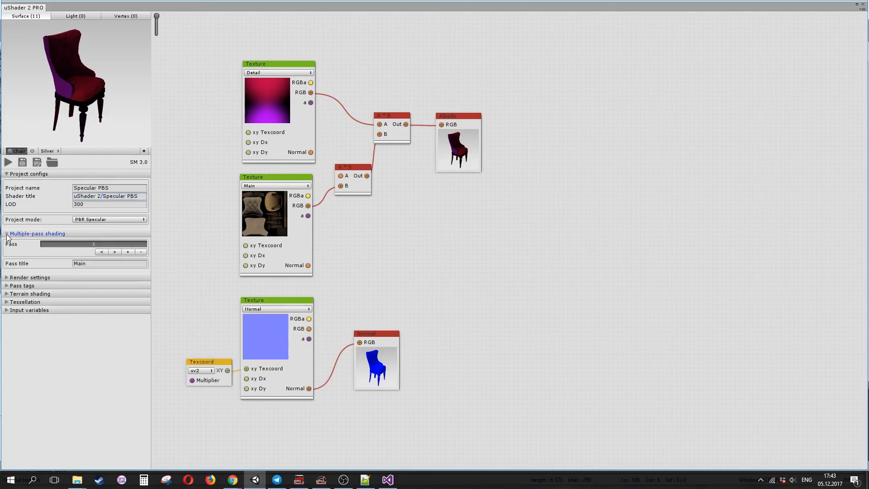